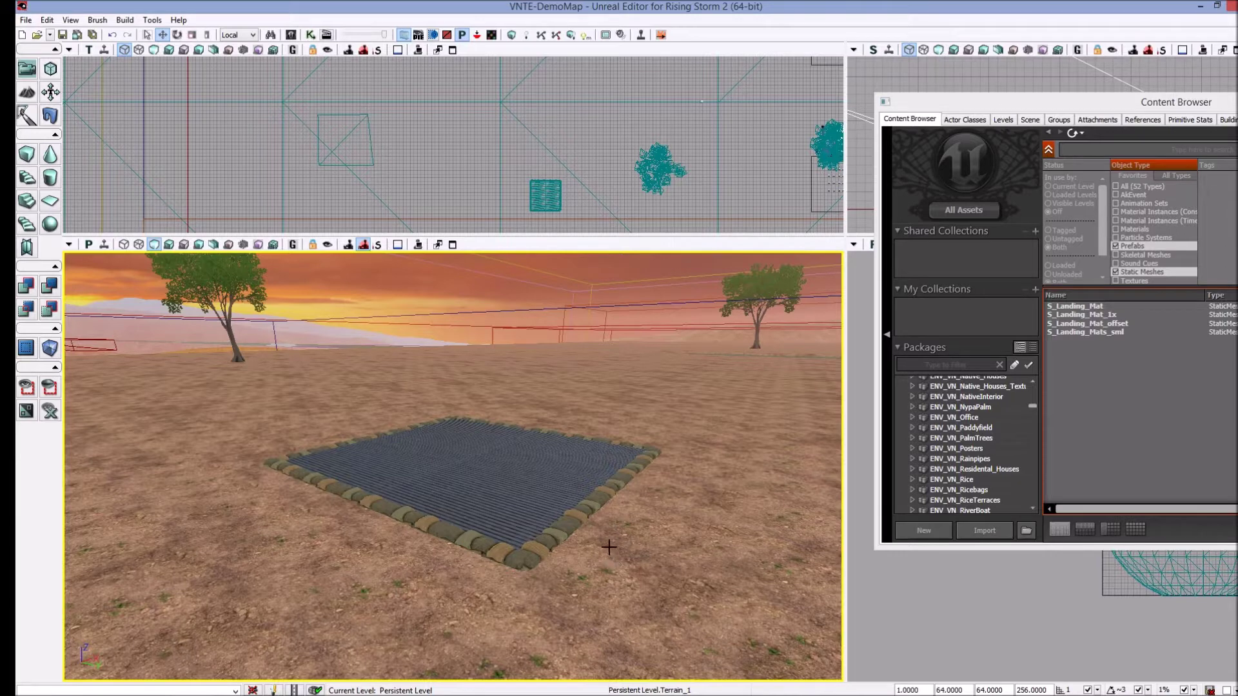
Examine the sandbag-lined landing mat and look through the list of available volume types
left_click_drag(646, 540, 596, 513)
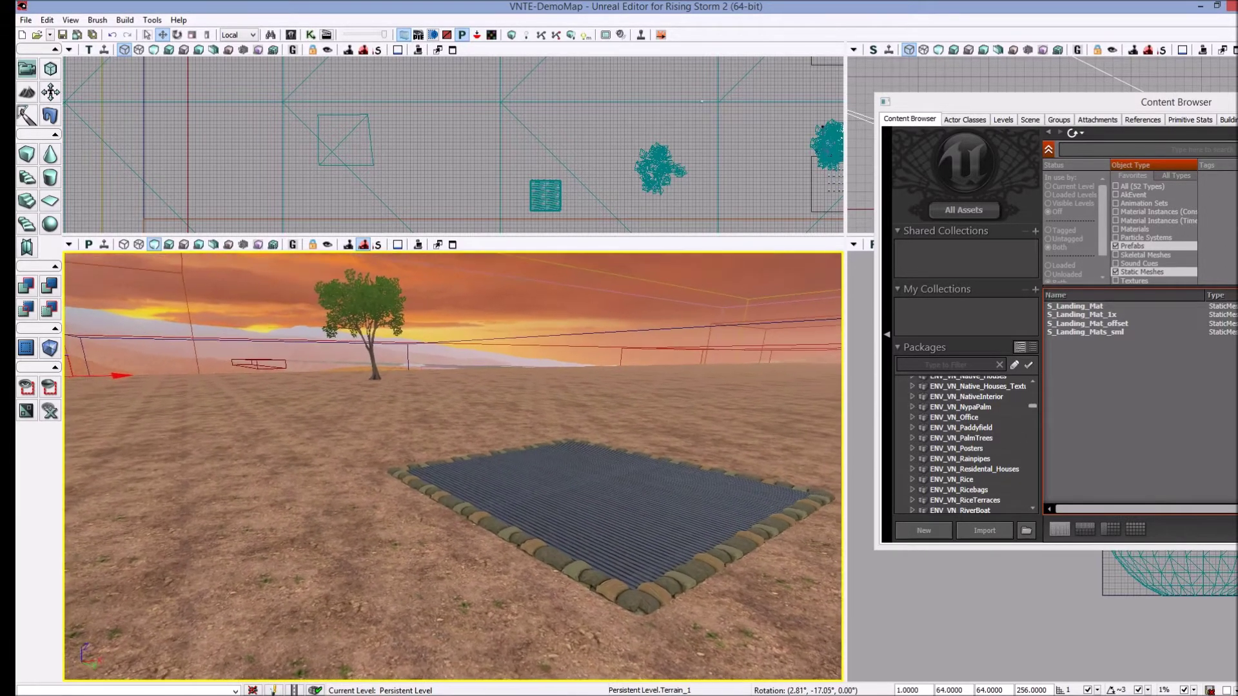
mouse_move(646, 539)
right_mouse_down()
mouse_move(722, 540)
mouse_move(646, 552)
right_mouse_up()
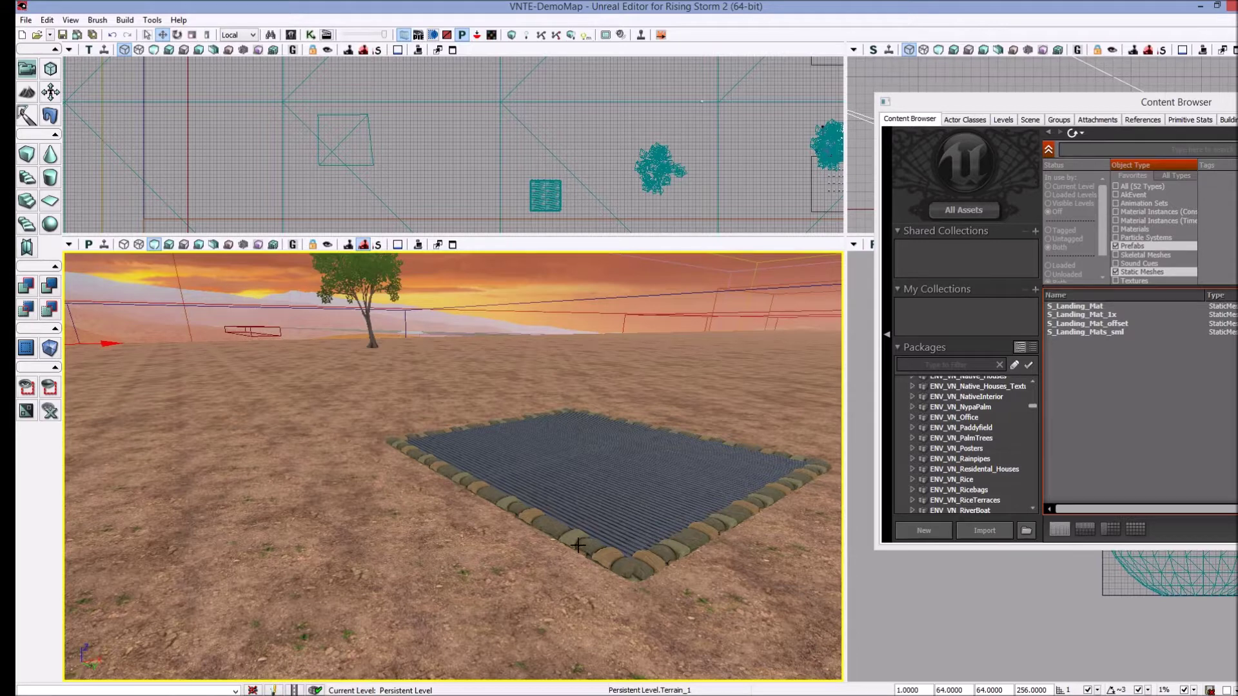
left_click_drag(565, 556, 591, 557)
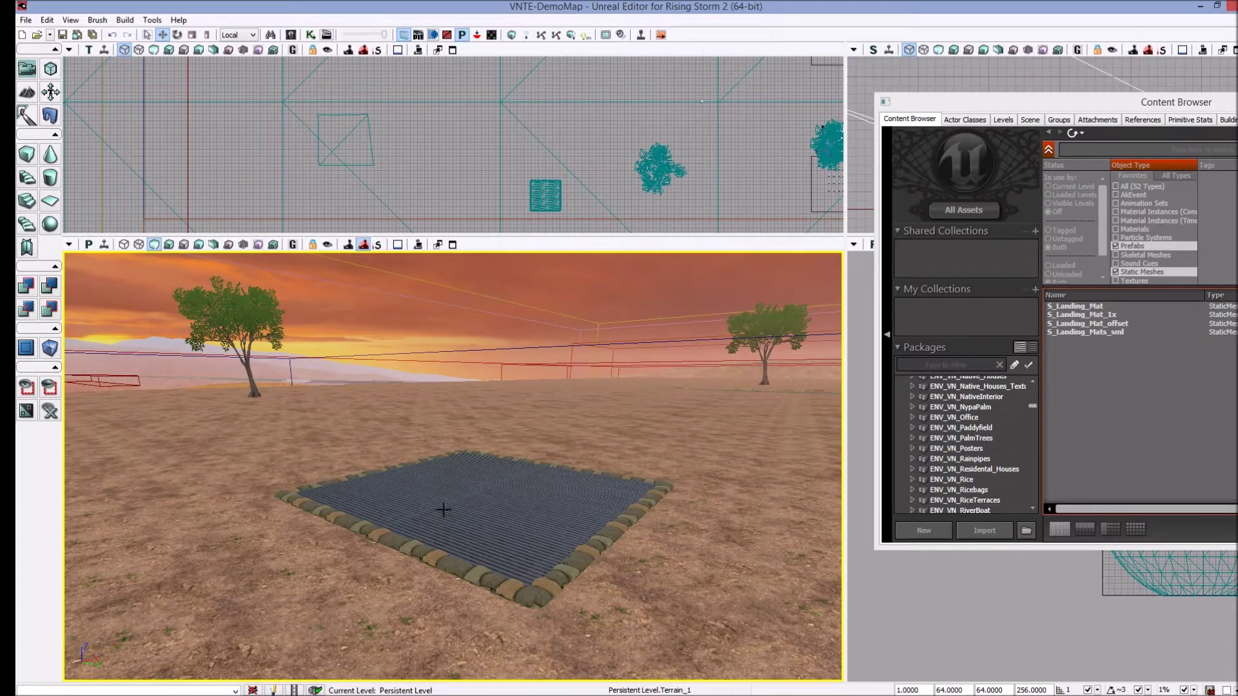
right_click_drag(417, 467, 397, 462)
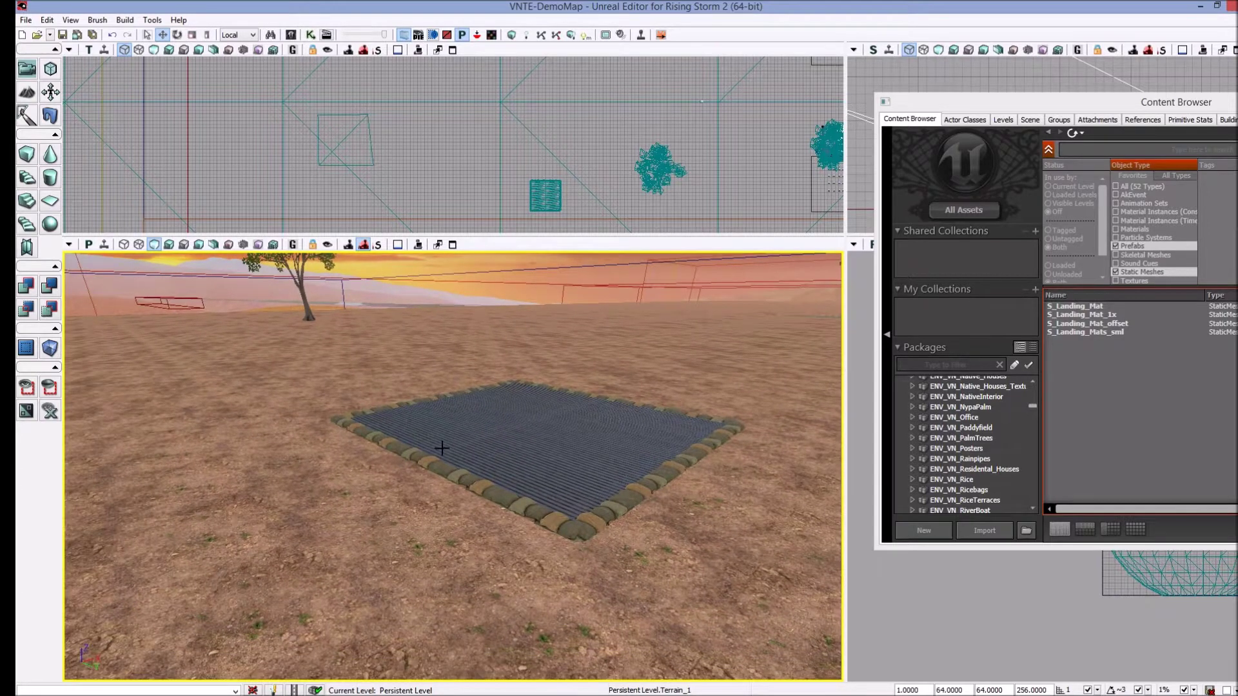
left_click(441, 447)
right_click(53, 348)
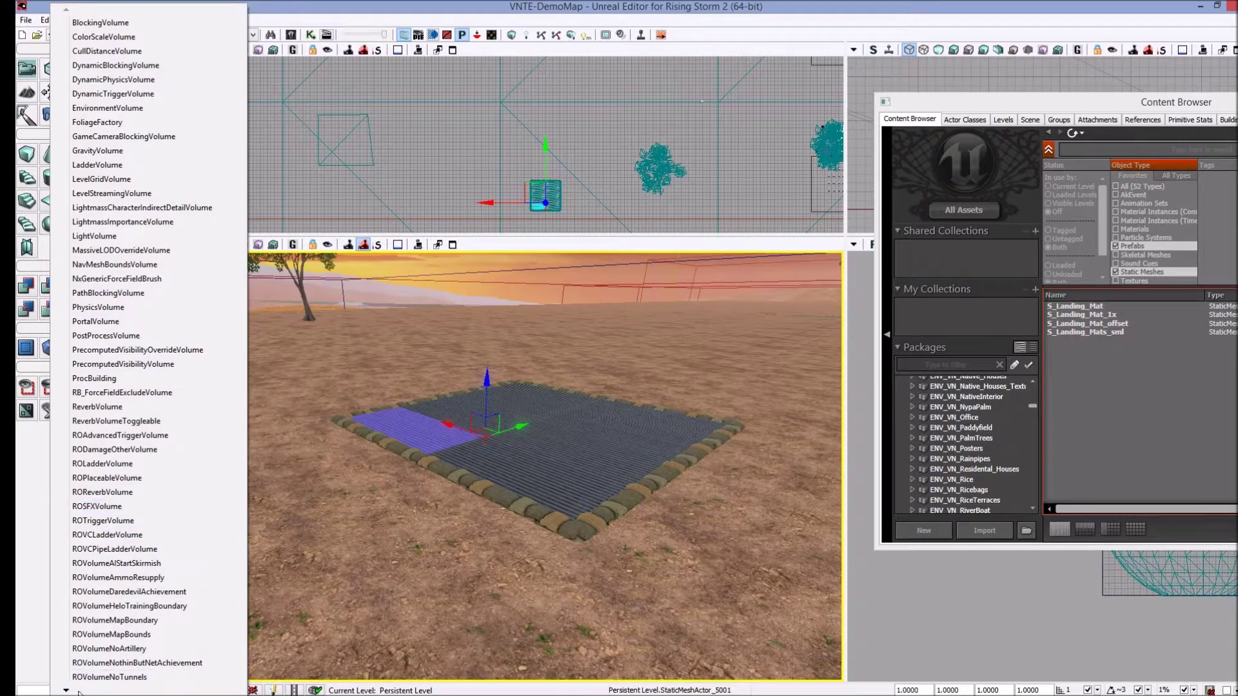
mouse_move(67, 689)
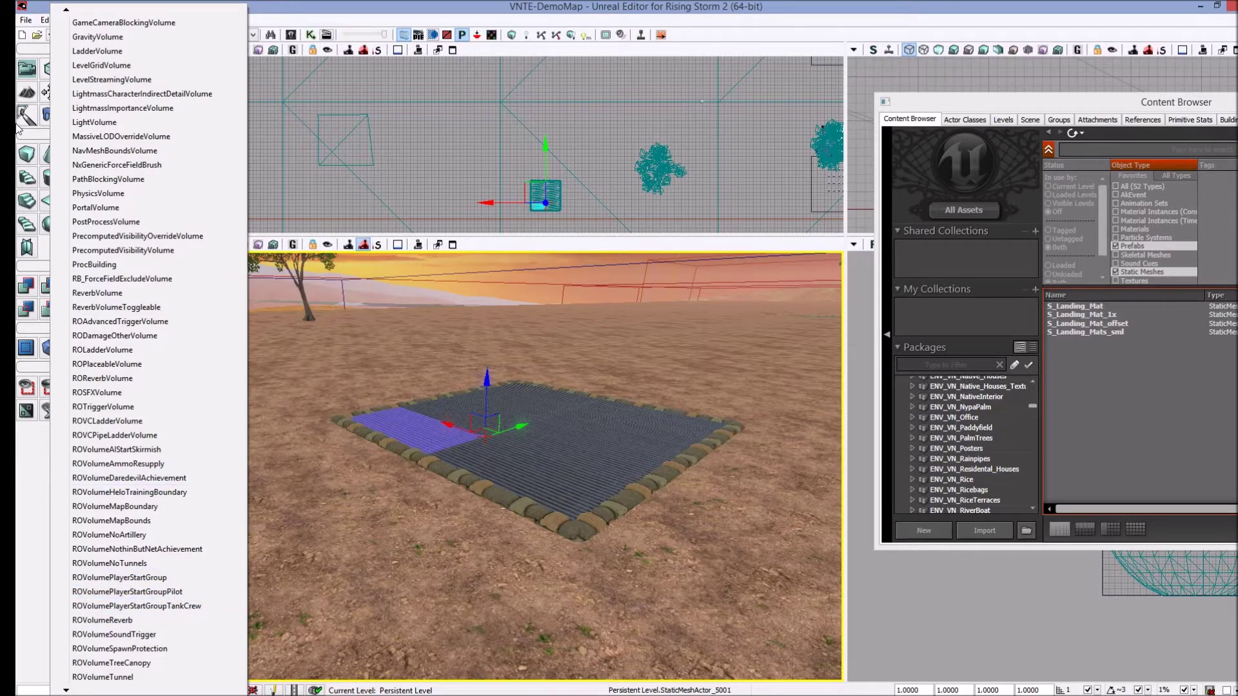
left_click(268, 5)
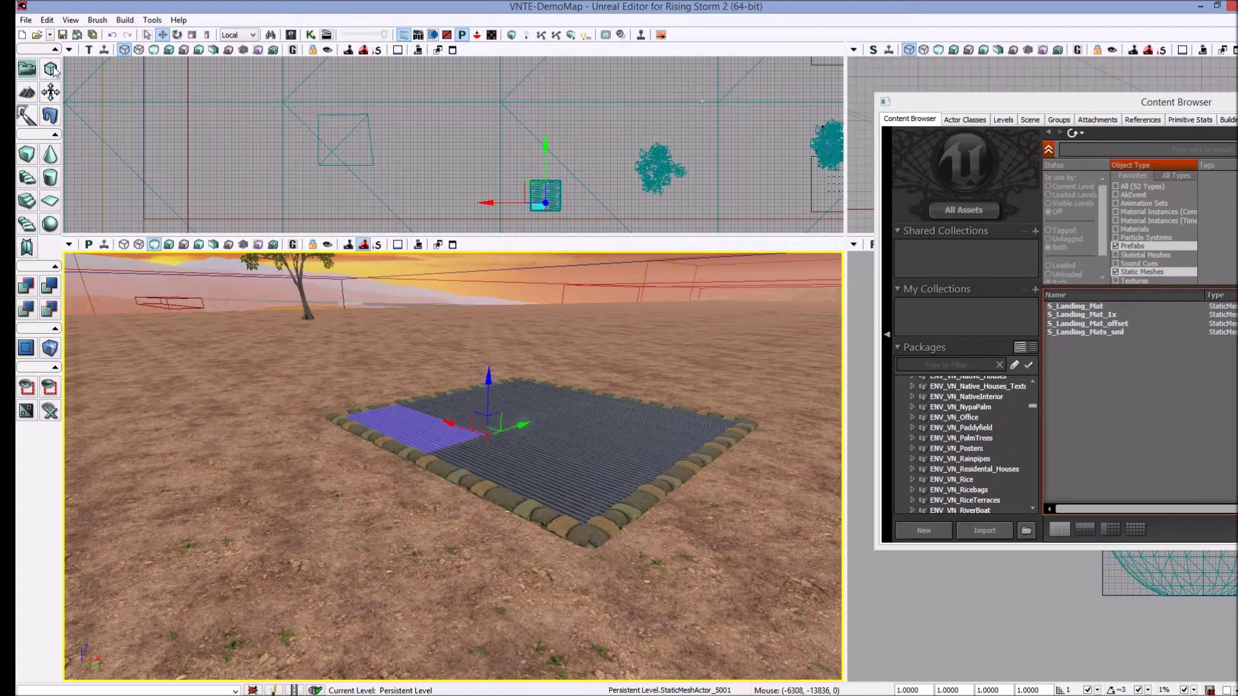
scroll(59, 113, "up", 1)
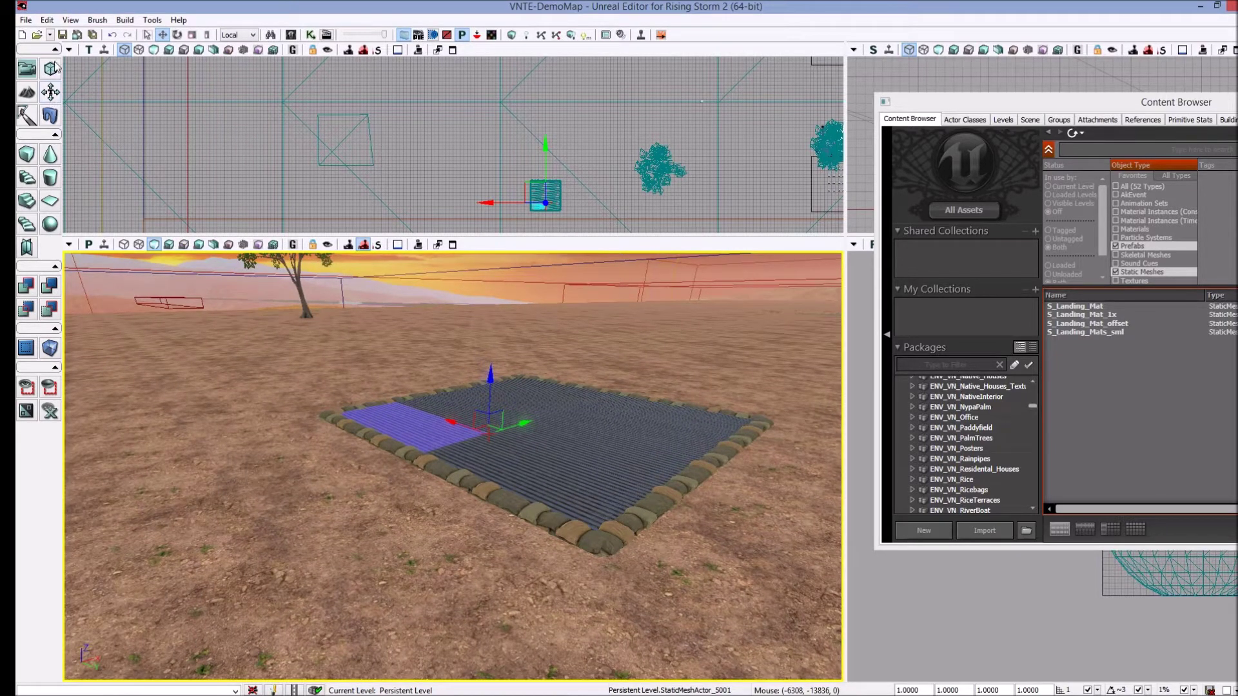
Switch to Geometry Mode and build a cube brush measuring 1000 in X, Y and Z
left_click(51, 70)
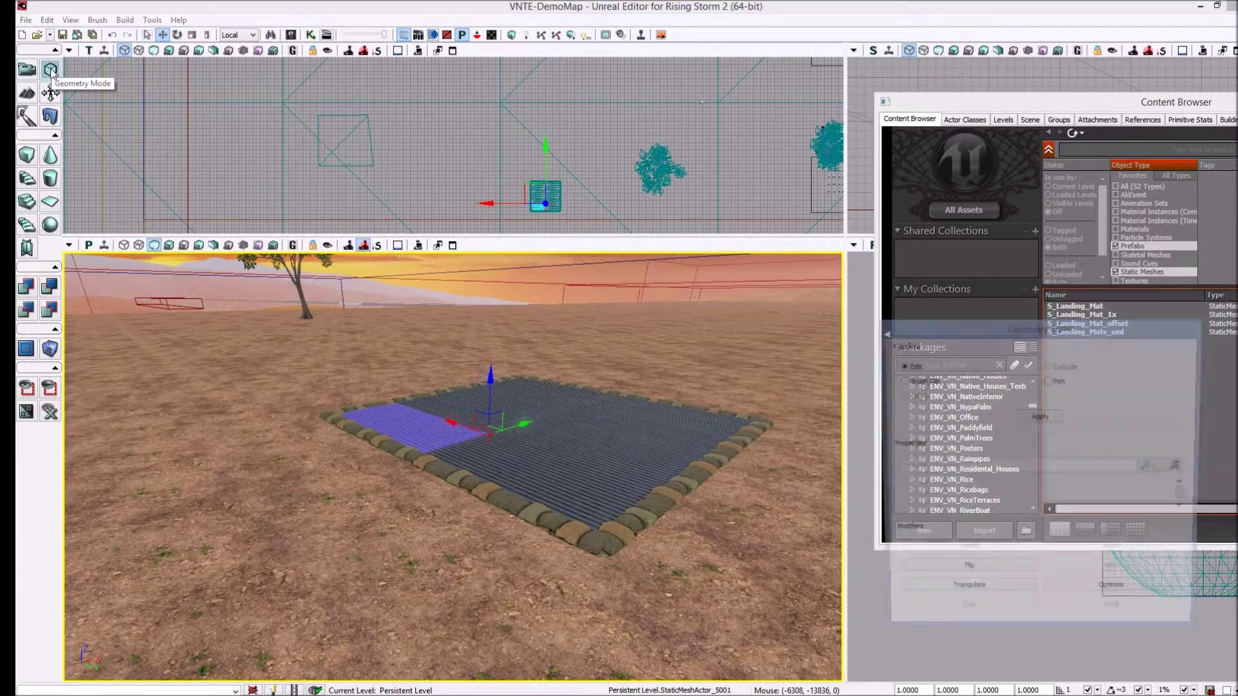
right_click(25, 156)
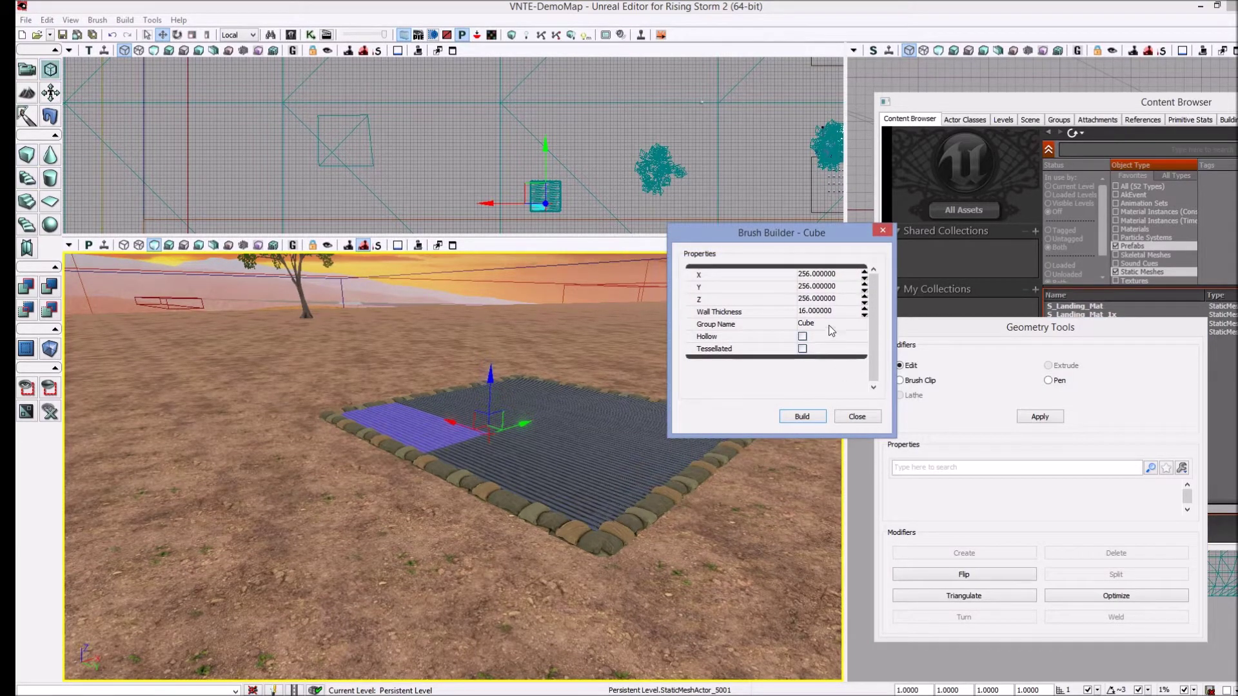
left_click(820, 278)
type("1000")
key("Tab")
type("10")
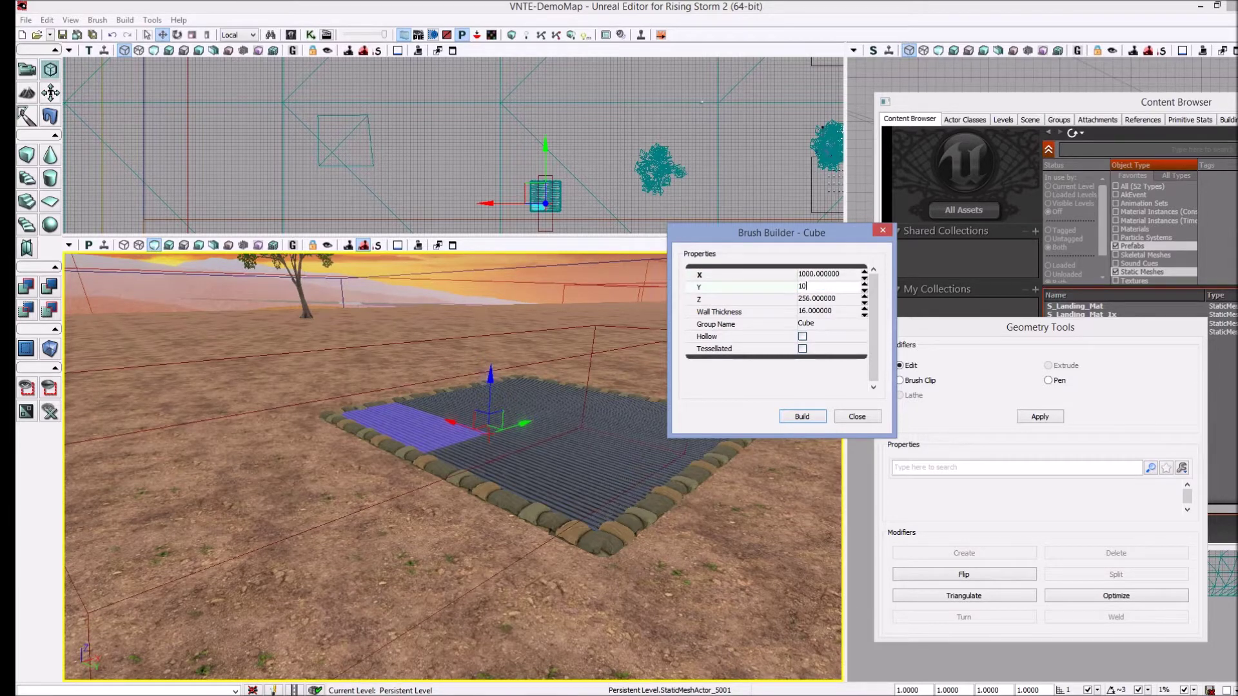
key("Tab")
type("1")
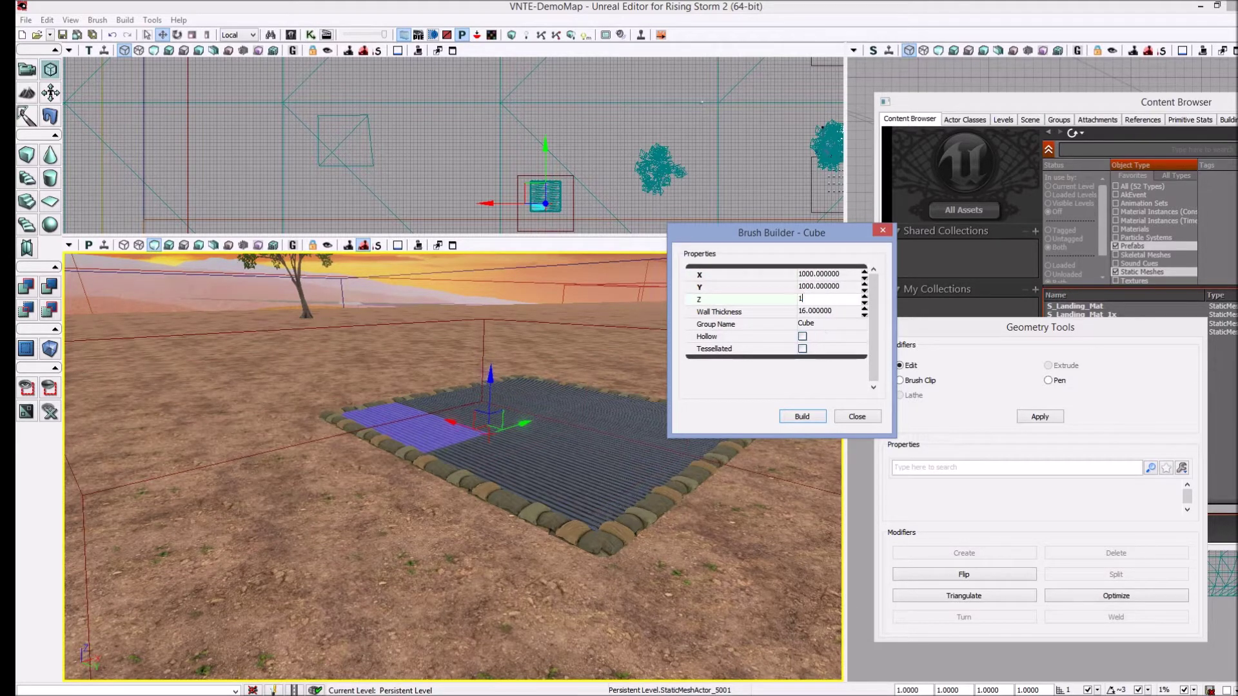
key("Tab")
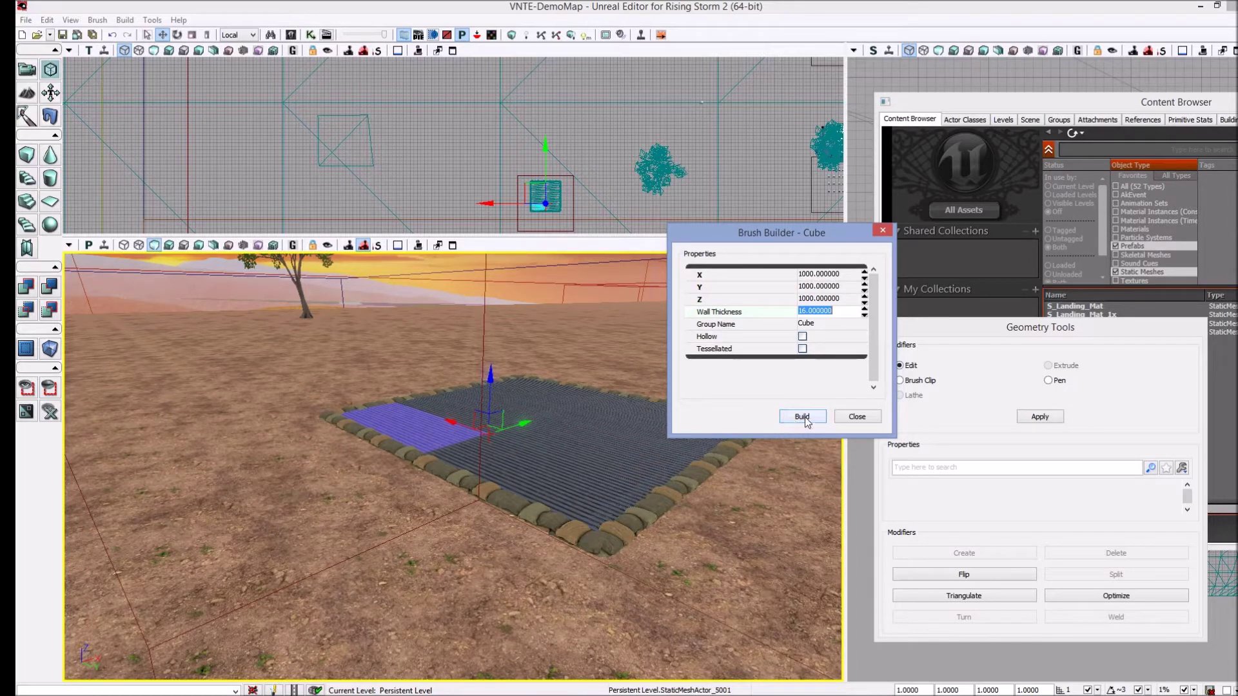
left_click(840, 416)
Move the cube brush off the landing mat onto the open ground beside it
scroll(451, 161, "up", 3)
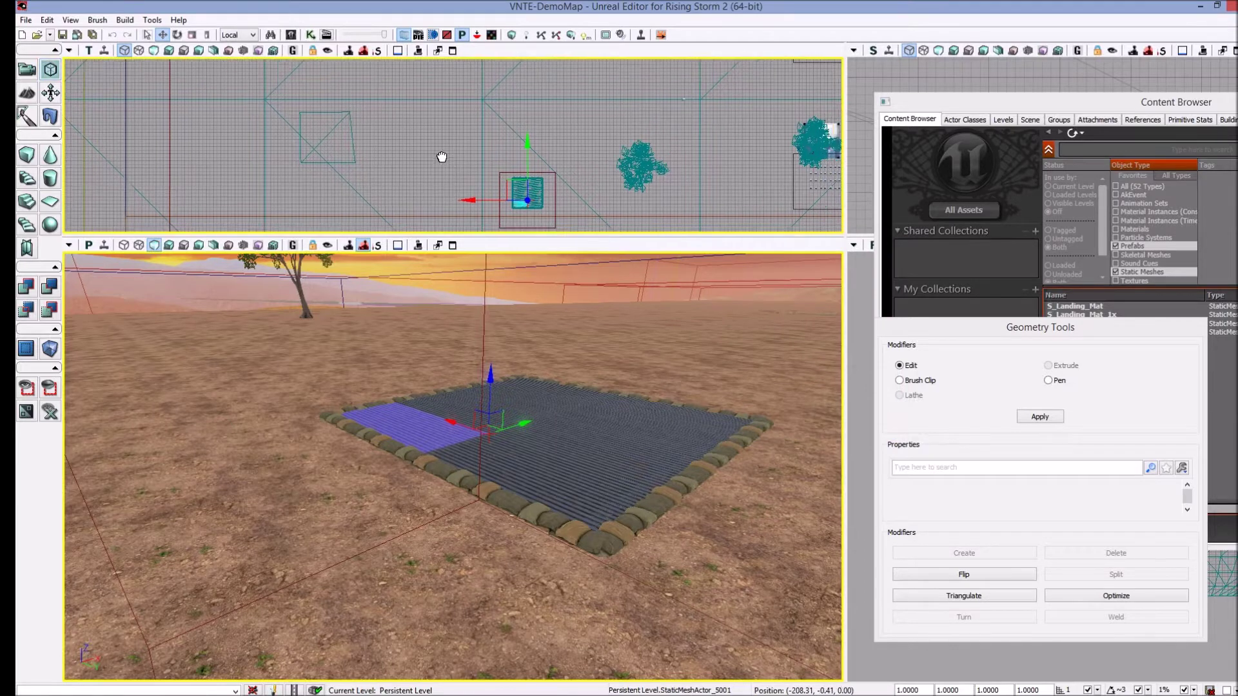
scroll(450, 162, "up", 1)
left_click(505, 182)
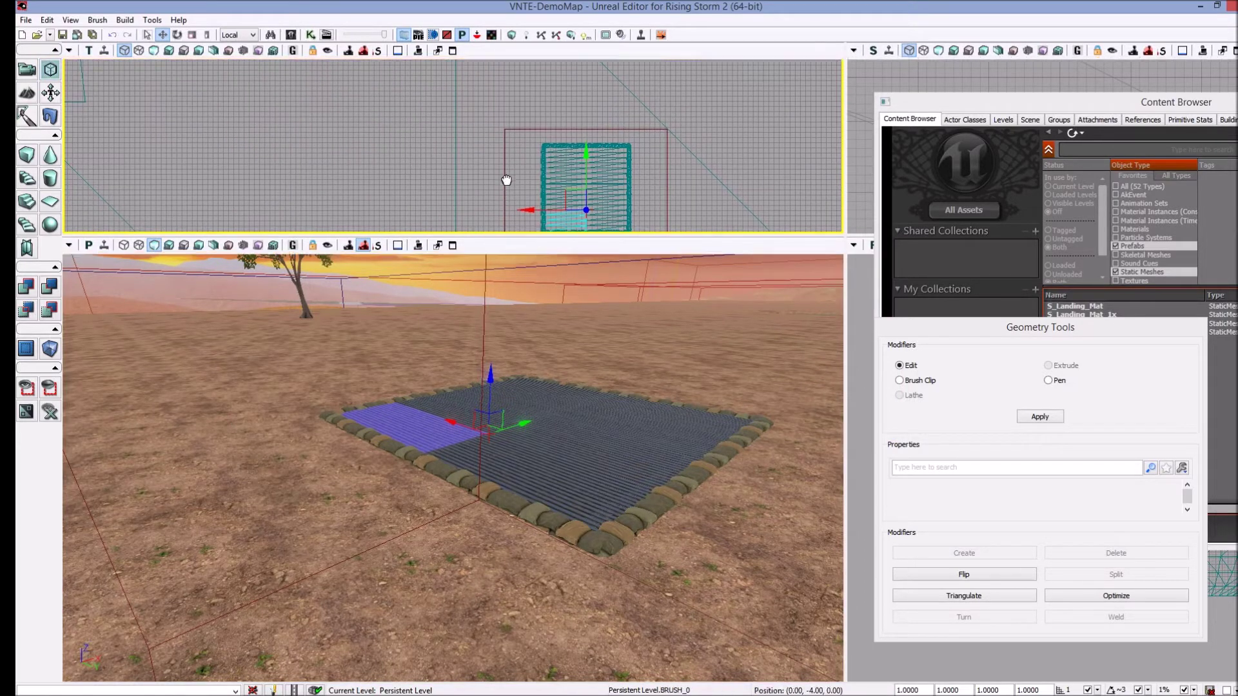
right_click_drag(760, 133, 766, 68)
left_click_drag(590, 95, 583, 224)
right_click_drag(701, 152, 724, 89)
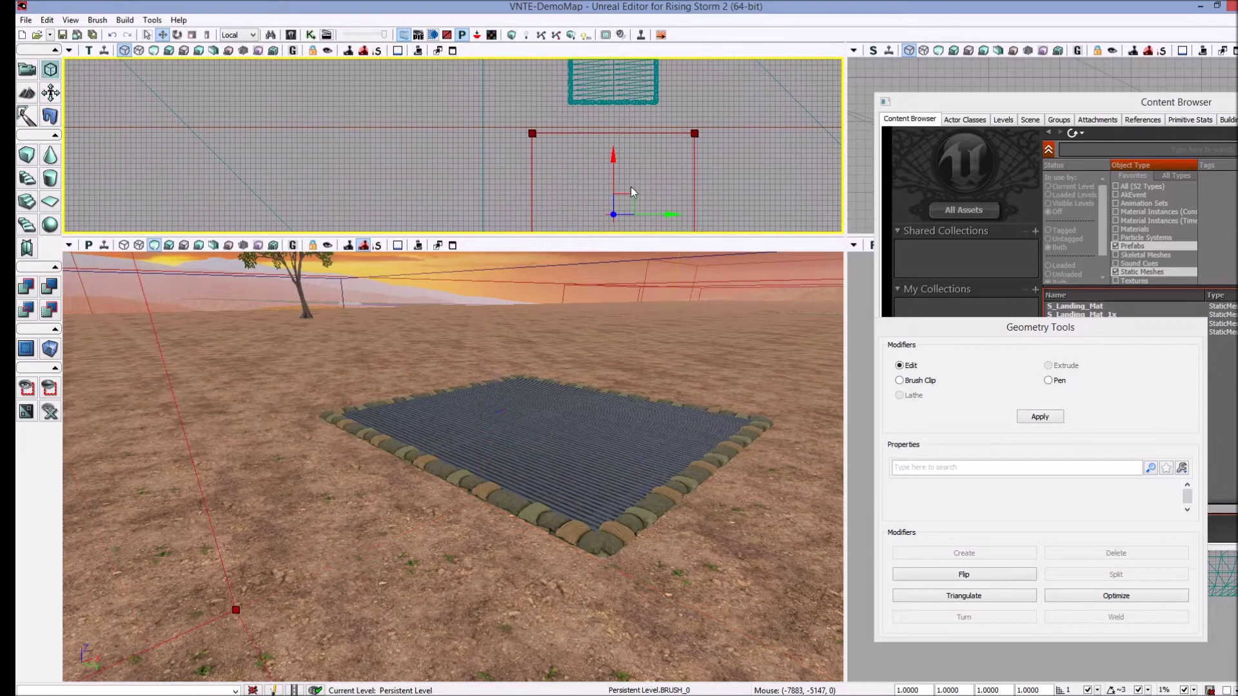
scroll(630, 192, "down", 3)
right_click_drag(746, 163, 713, 137)
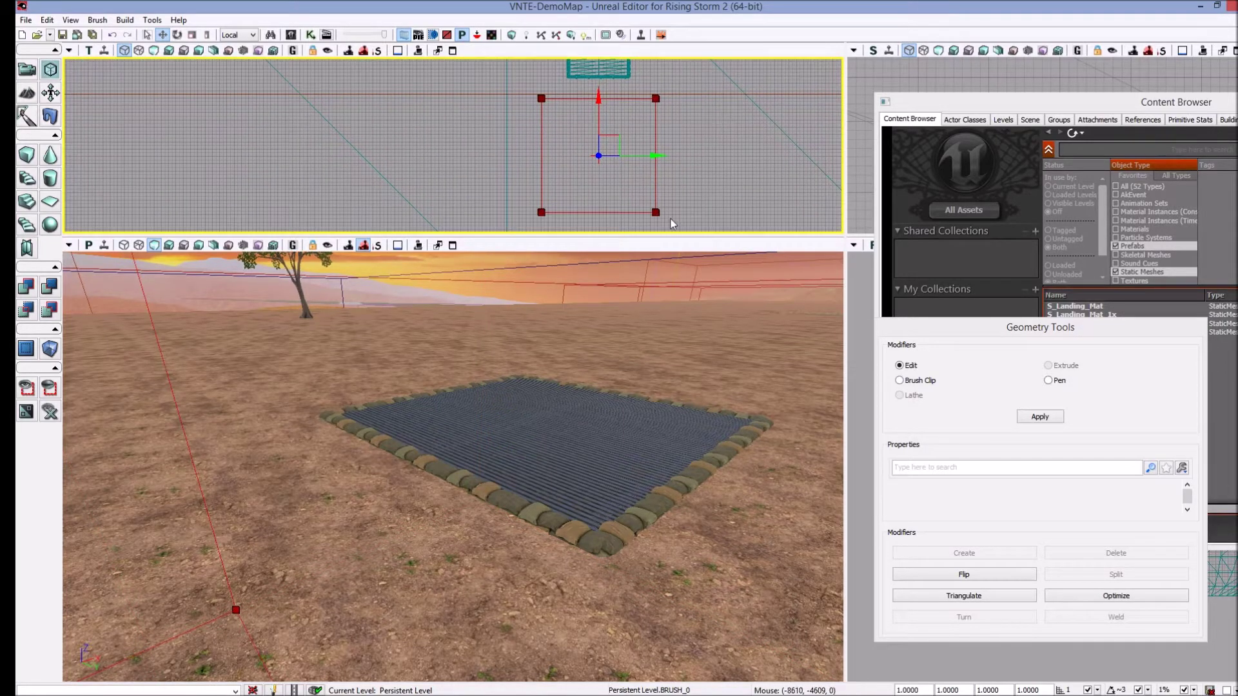
Raise the cube brush over the ground beside the landing mat and check its placement in perspective
mouse_move(614, 555)
right_mouse_down()
mouse_move(549, 566)
mouse_move(536, 548)
mouse_move(577, 548)
mouse_move(588, 569)
mouse_move(616, 538)
mouse_move(586, 562)
mouse_move(552, 565)
mouse_move(619, 532)
mouse_move(621, 570)
mouse_move(619, 558)
mouse_move(645, 563)
mouse_move(646, 546)
right_mouse_up()
key("s")
key("a")
key("w")
key("s")
mouse_move(483, 436)
left_mouse_down()
mouse_move(488, 281)
mouse_move(484, 387)
left_mouse_up()
mouse_move(613, 496)
right_mouse_down()
mouse_move(533, 519)
mouse_move(491, 477)
mouse_move(617, 478)
right_mouse_up()
key("w")
key("d")
key("a")
key("s")
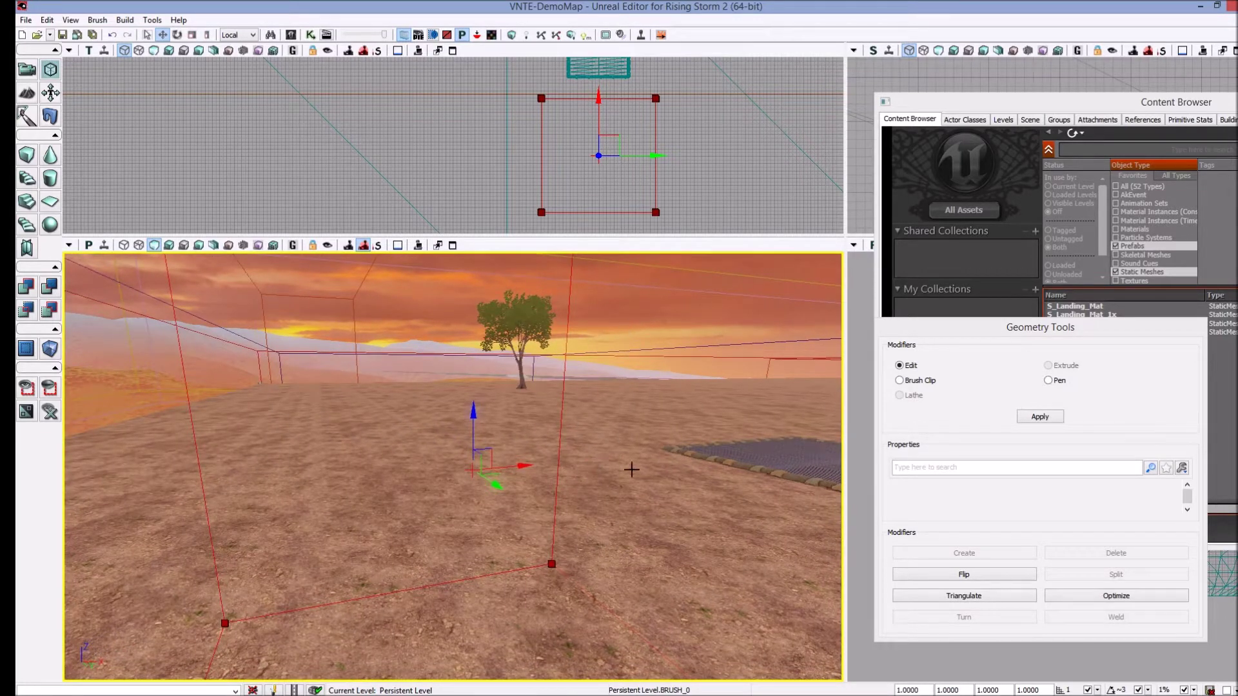
Create an ROVolumePlayerStartGroupPilot volume from the cube brush and move the builder brush aside
right_click(51, 351)
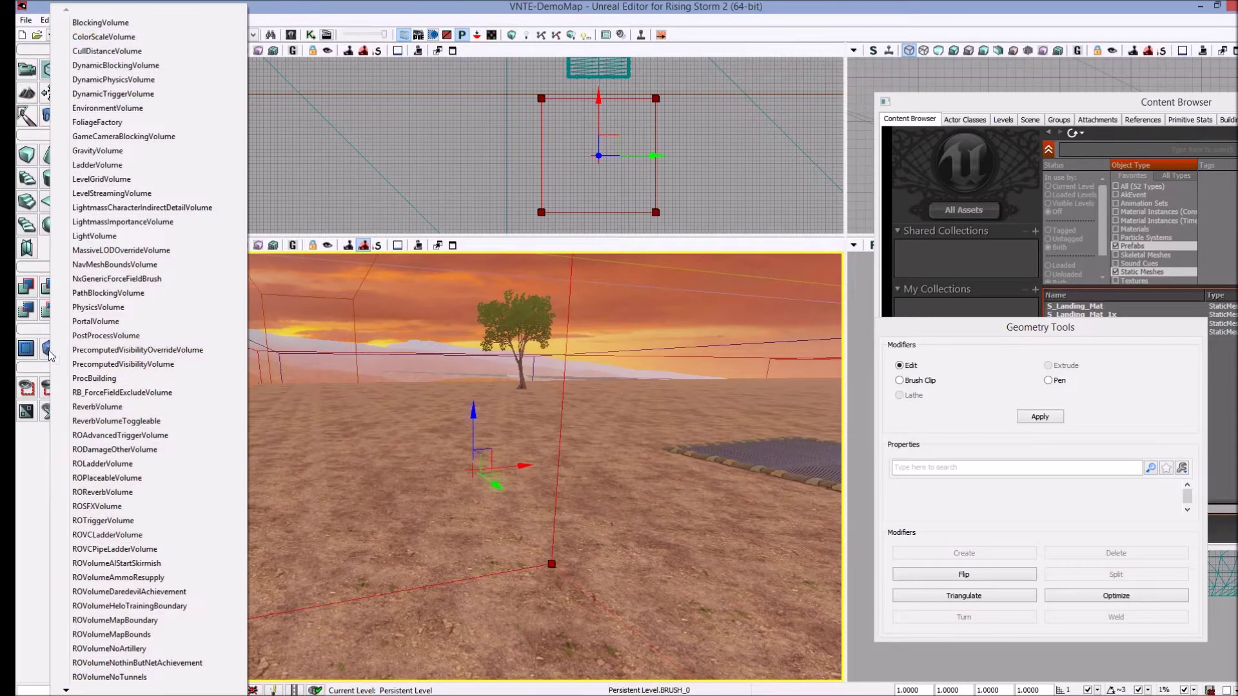
mouse_move(158, 688)
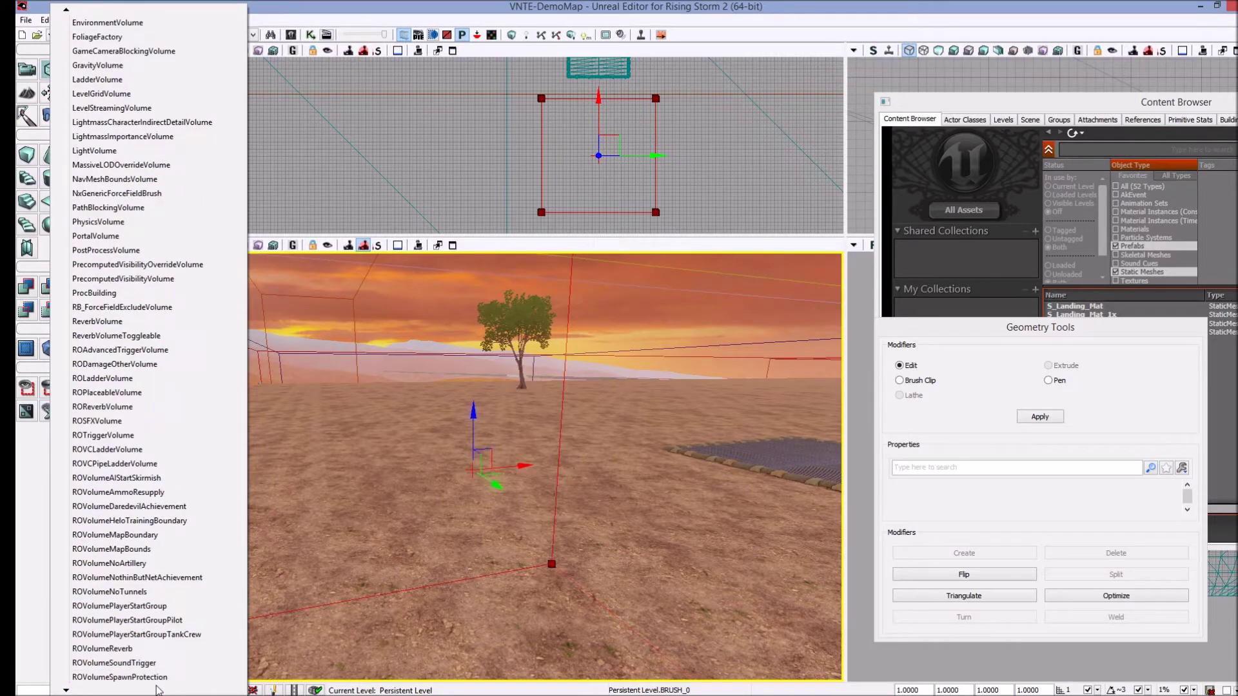
left_click(160, 622)
mouse_move(664, 158)
left_mouse_down()
mouse_move(565, 170)
mouse_move(516, 202)
left_mouse_up()
Select the pilot start volume and attach it in Kismet as a new object variable to the Enable PlayerStartGroup node that disables all spawns
double_click(544, 174)
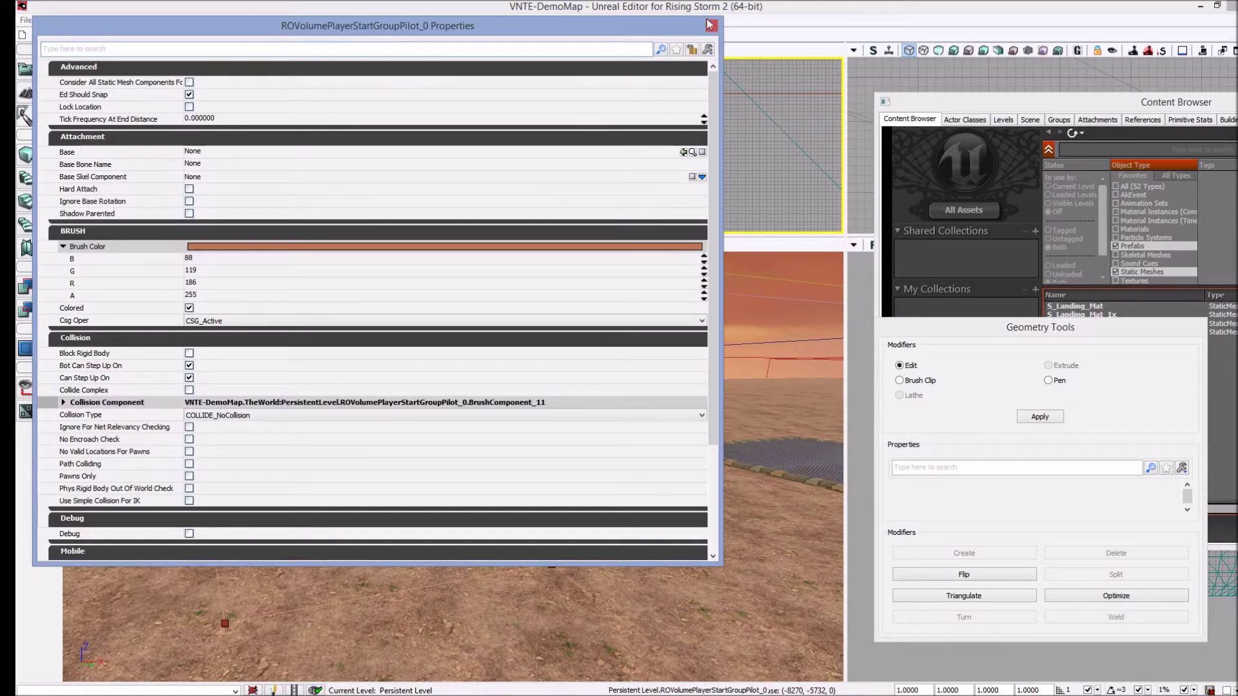
left_click(712, 26)
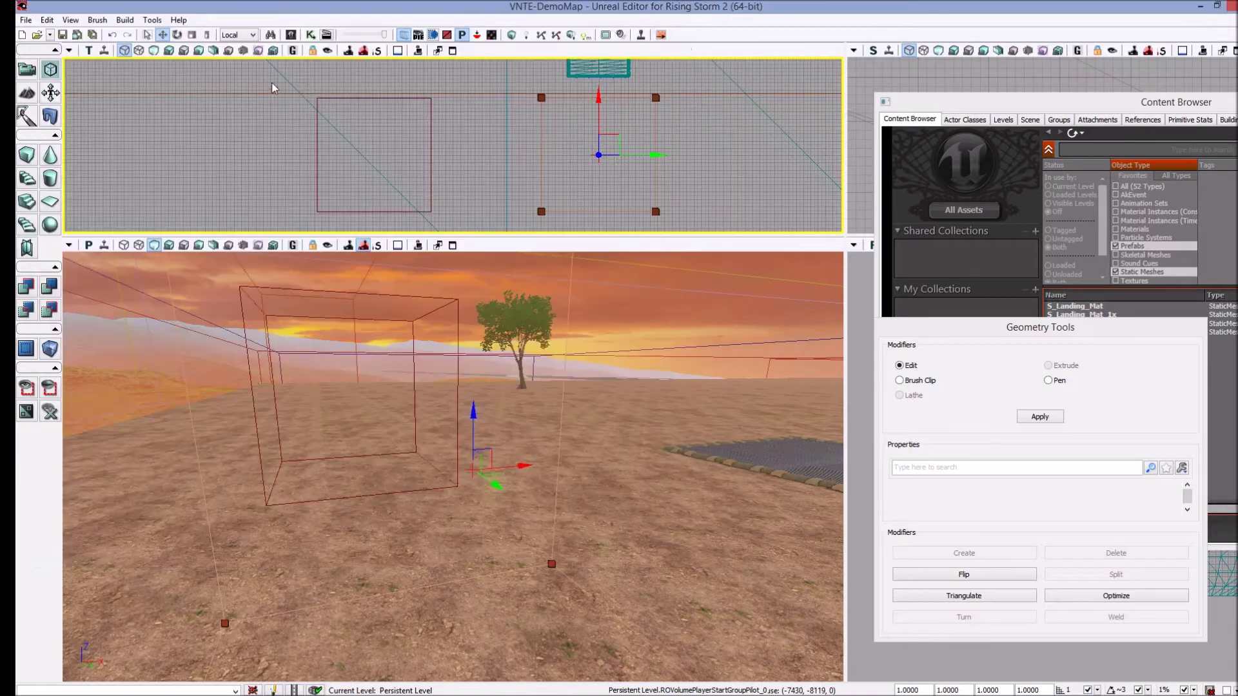
left_click(310, 34)
scroll(696, 194, "down", 8)
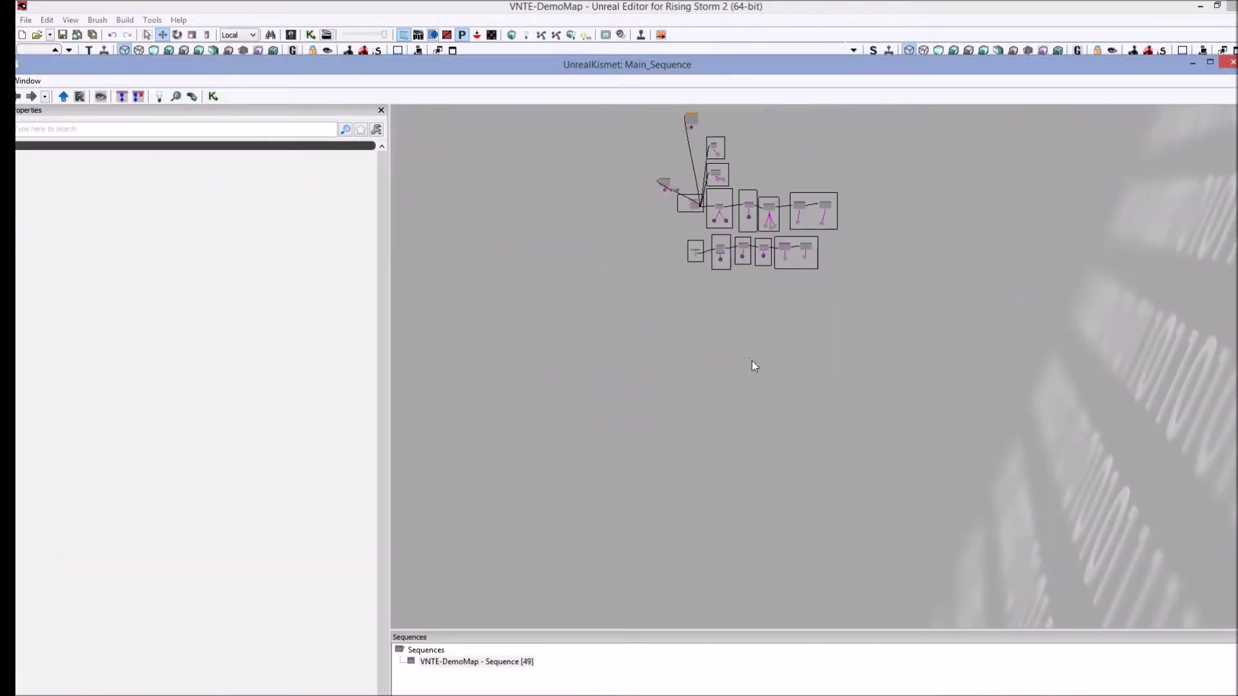
scroll(686, 365, "up", 10)
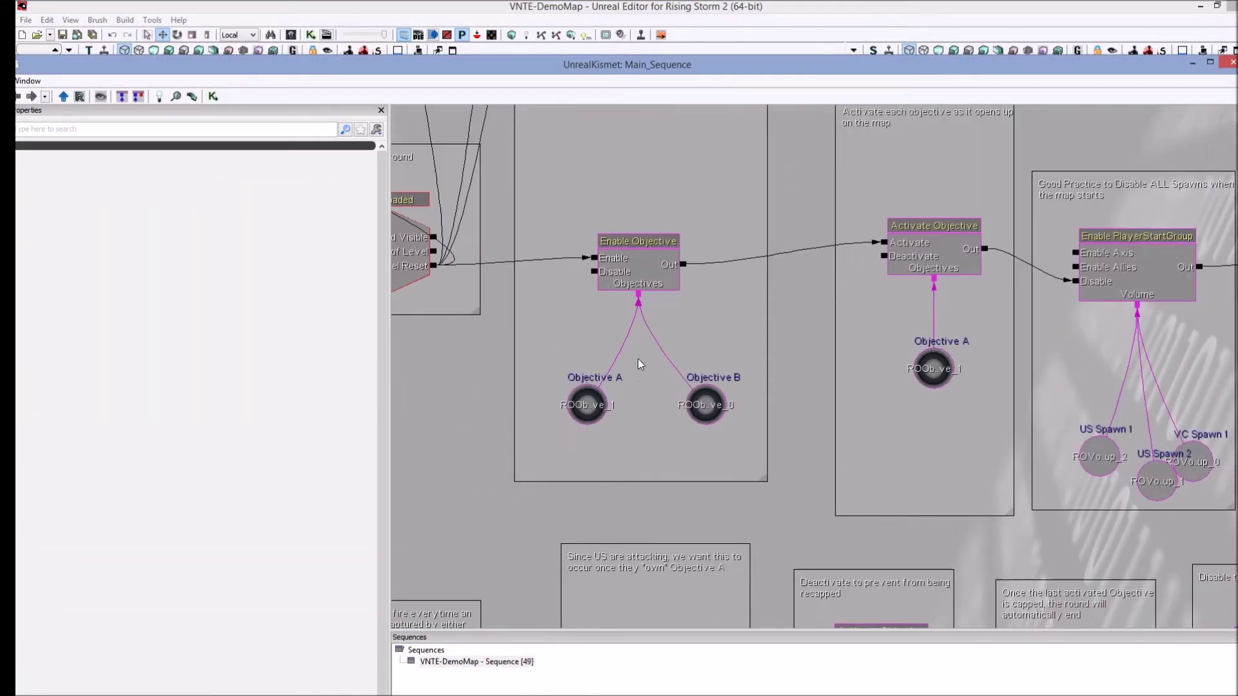
scroll(824, 284, "down", 3)
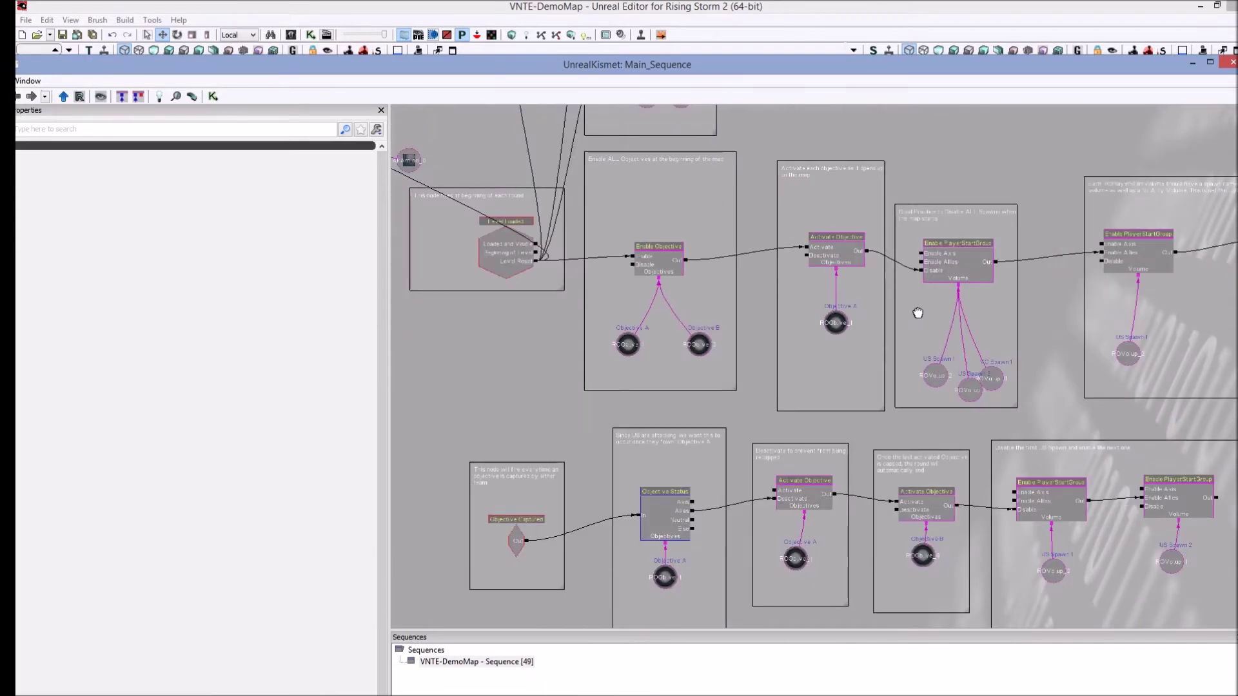
scroll(917, 313, "up", 3)
right_click(875, 321)
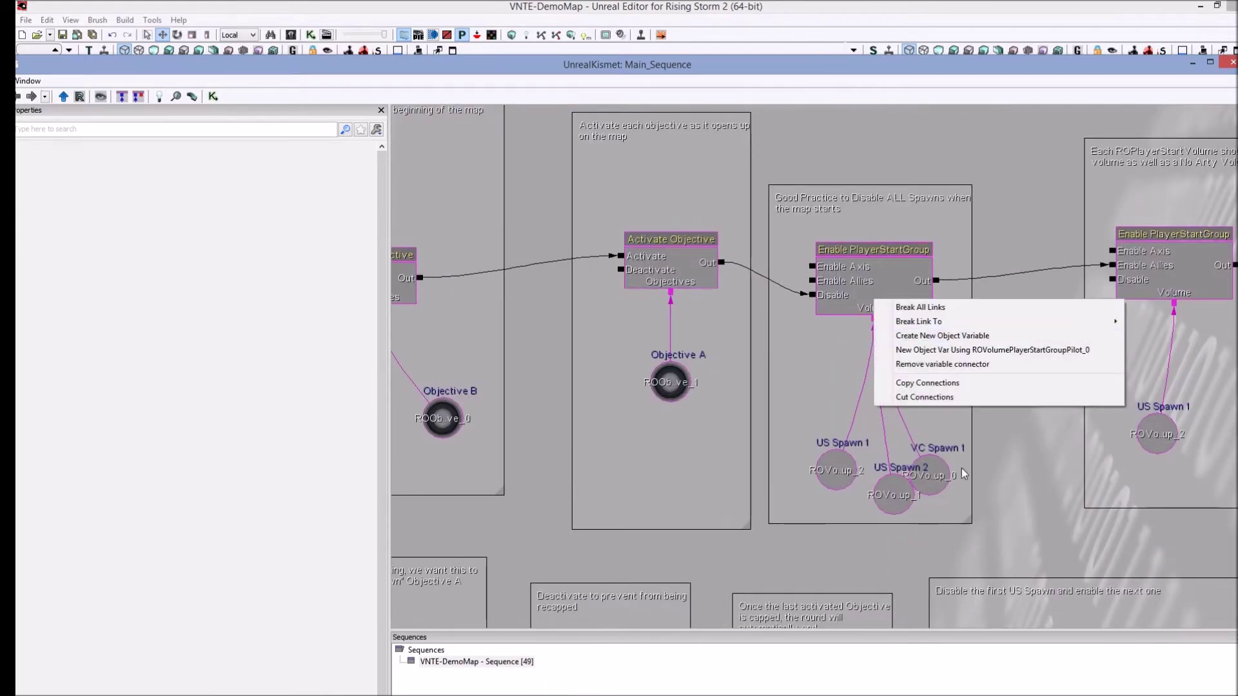
left_click(972, 355)
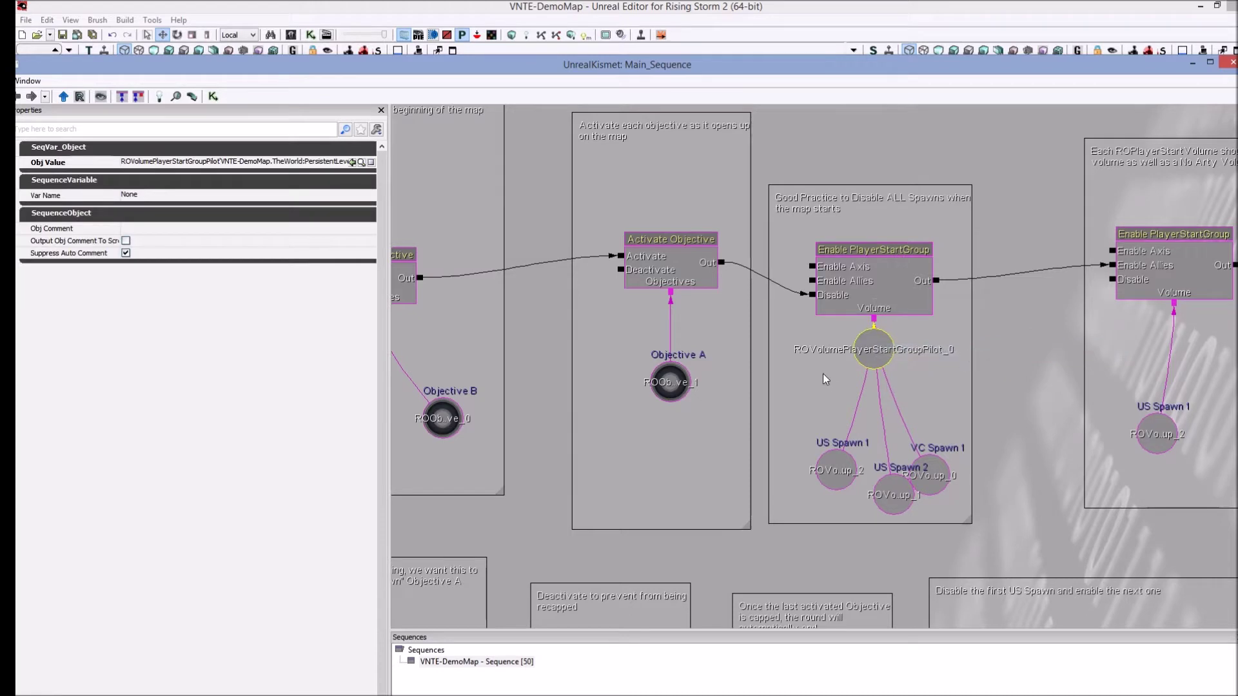
left_click_drag(864, 352, 784, 424)
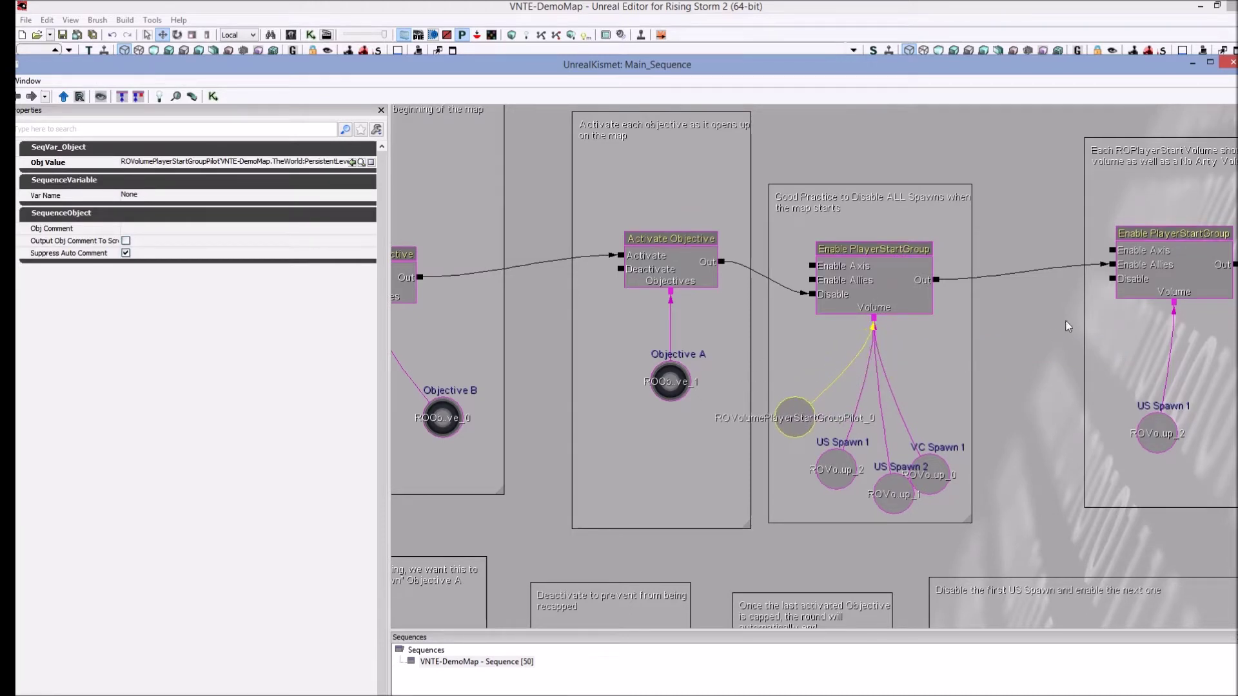
Set the new pilot volume variable's object comment to "Pilot"
left_click(324, 230)
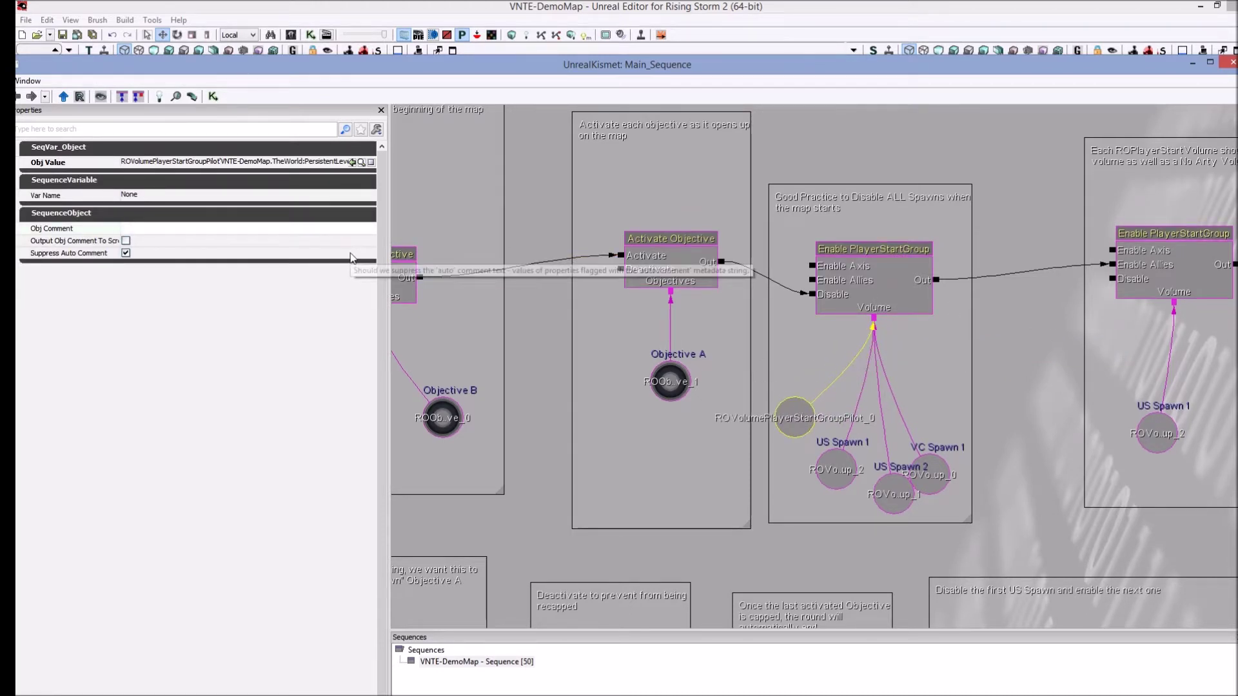
type("Pilot")
key("Return")
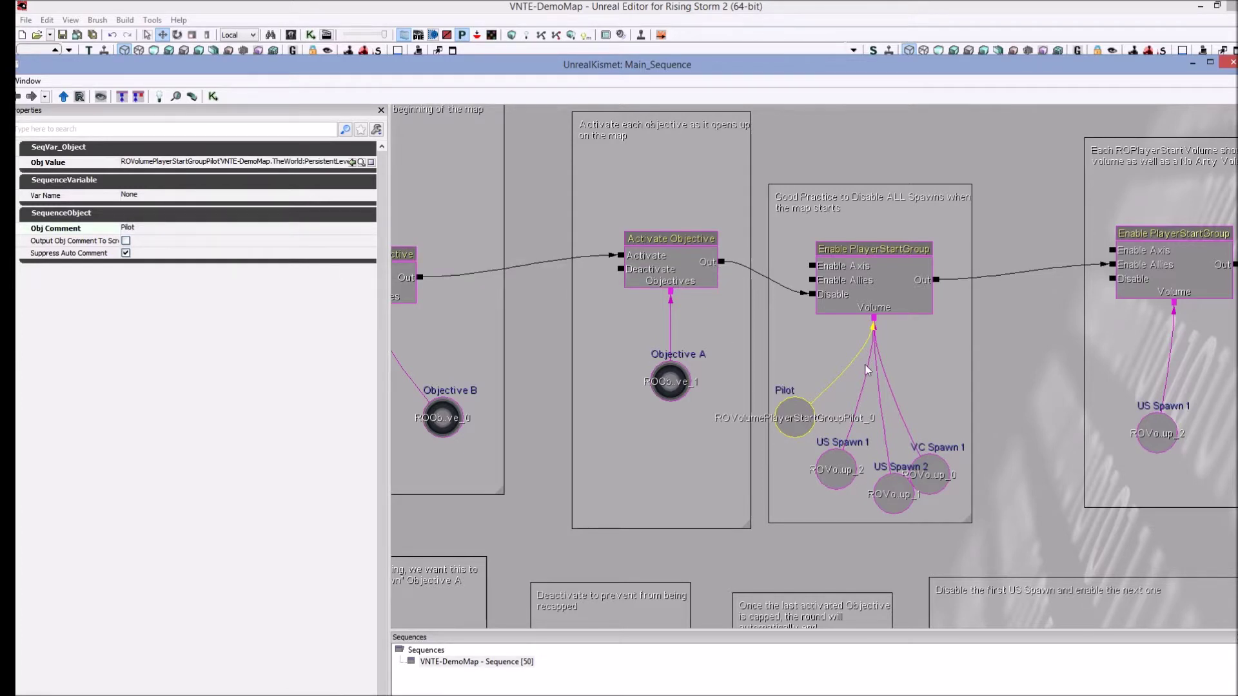
Duplicate the Pilot variable and link it to the Enable PlayerStartGroup node that enables US Spawn 1 for the Allies
left_click_drag(953, 367, 816, 418)
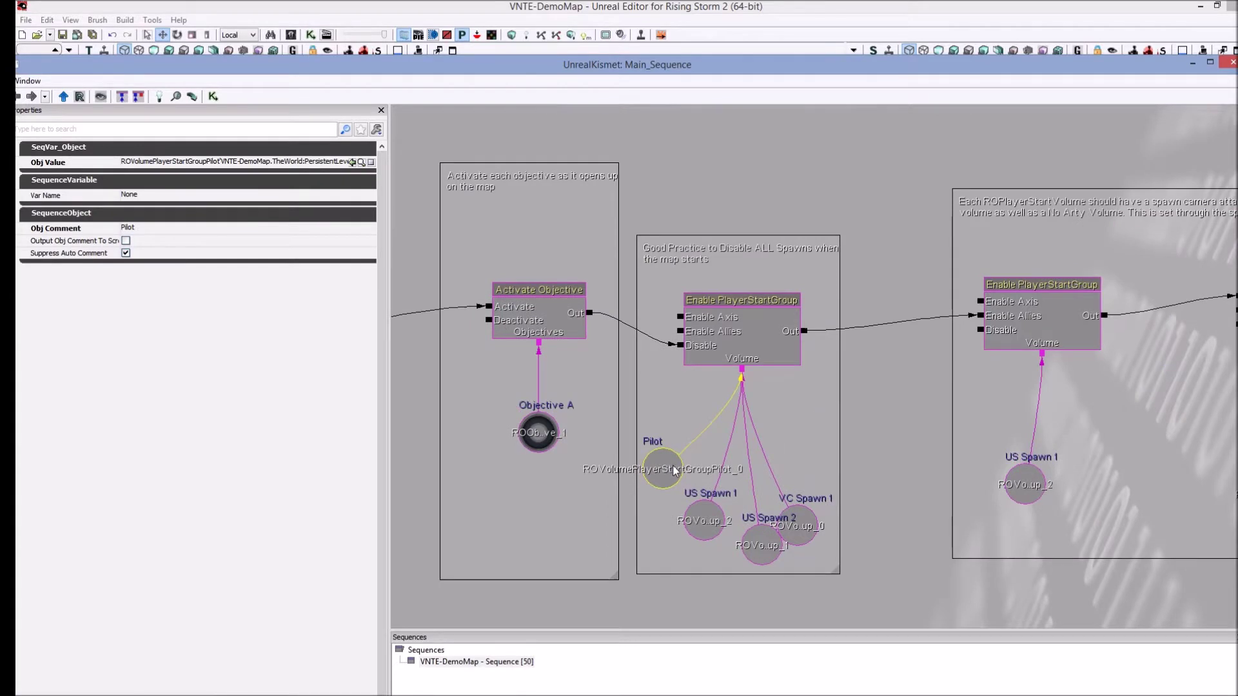
key("ctrl+v")
left_click_drag(845, 389, 938, 501)
left_click(840, 495)
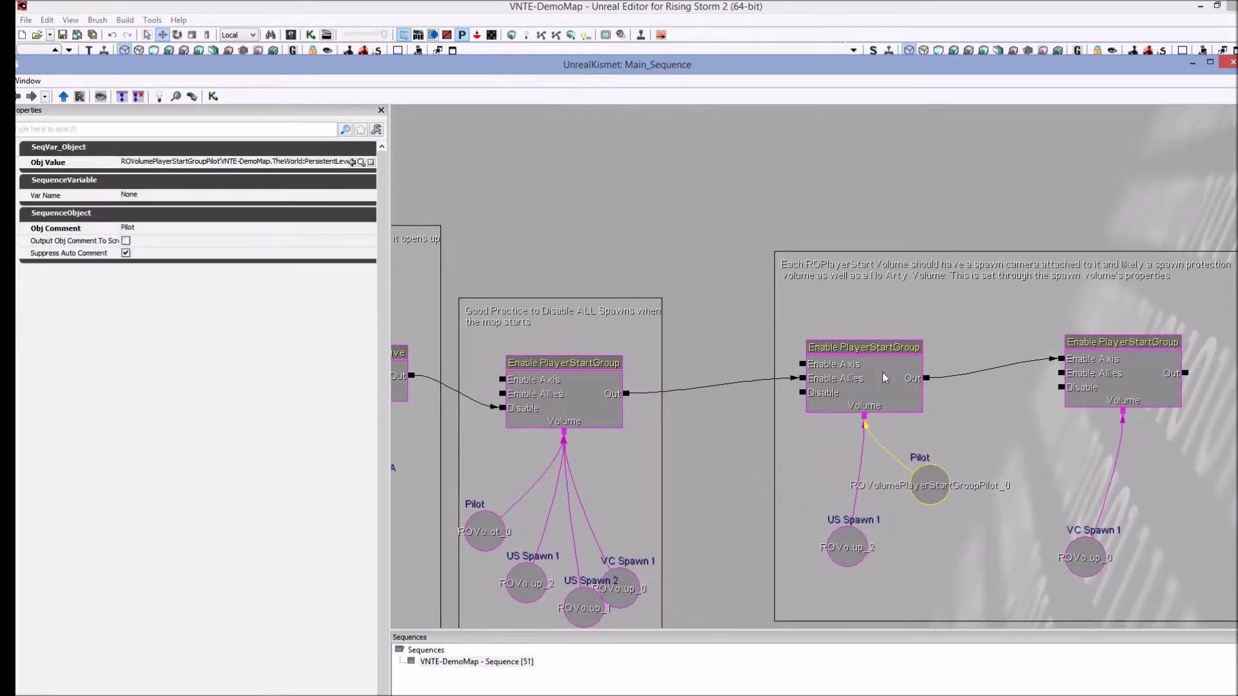
Check the Allies' Enable PlayerStartGroup node and the US Spawn 1 and Pilot variables linked to it
left_click(886, 379)
left_click_drag(854, 540, 853, 537)
left_click(855, 540)
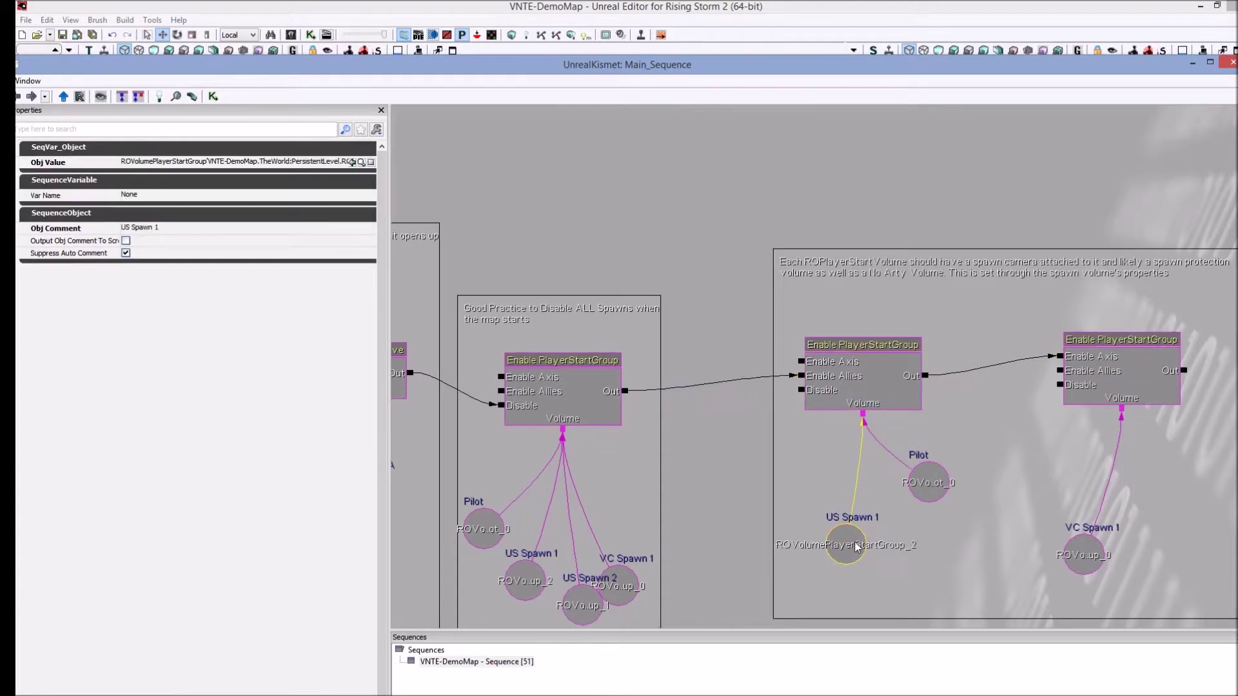
left_click(938, 530)
left_click(932, 493)
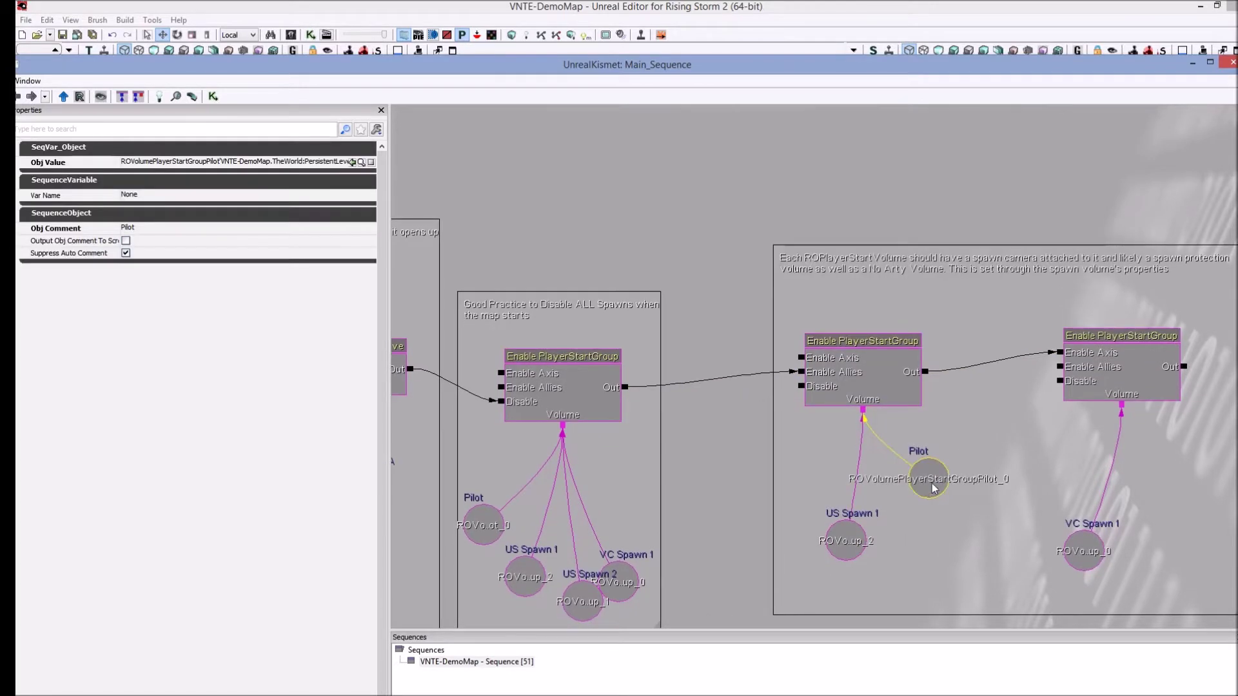
left_click(855, 359)
left_click_drag(983, 447, 861, 404)
left_click(858, 497)
left_click_drag(855, 500, 961, 455)
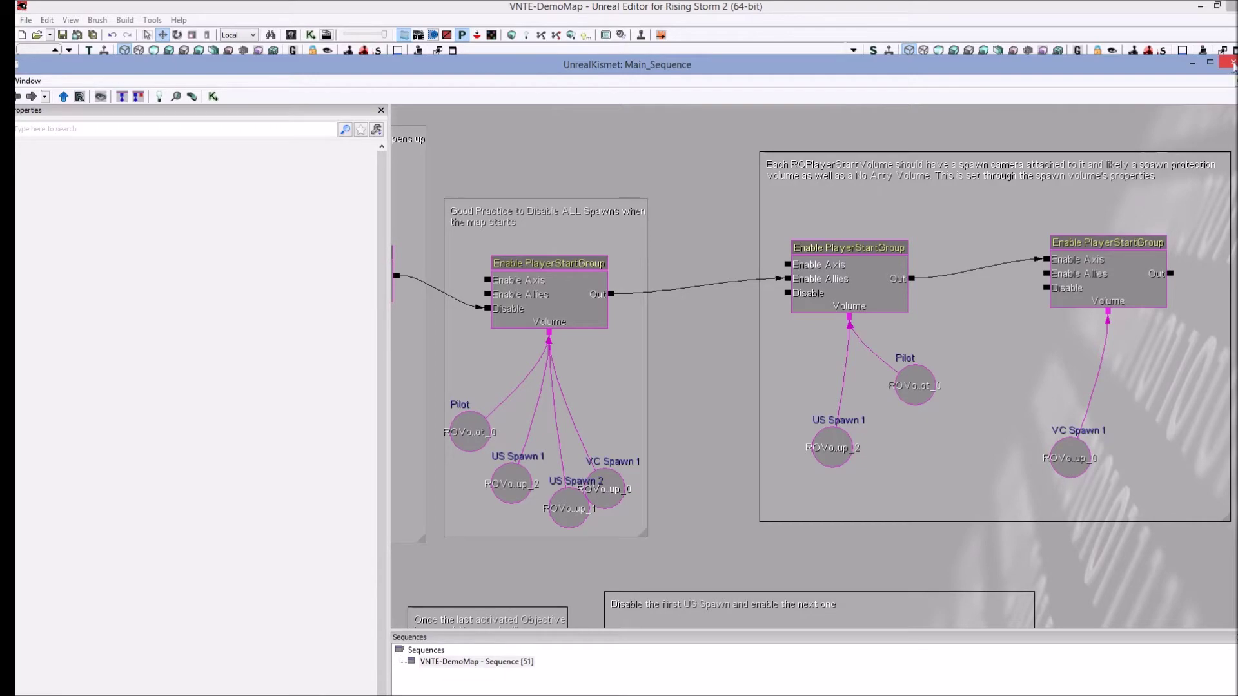
Close Kismet and select four neighbouring player starts from the front row of the existing spawn's grid for copying
left_click(1232, 64)
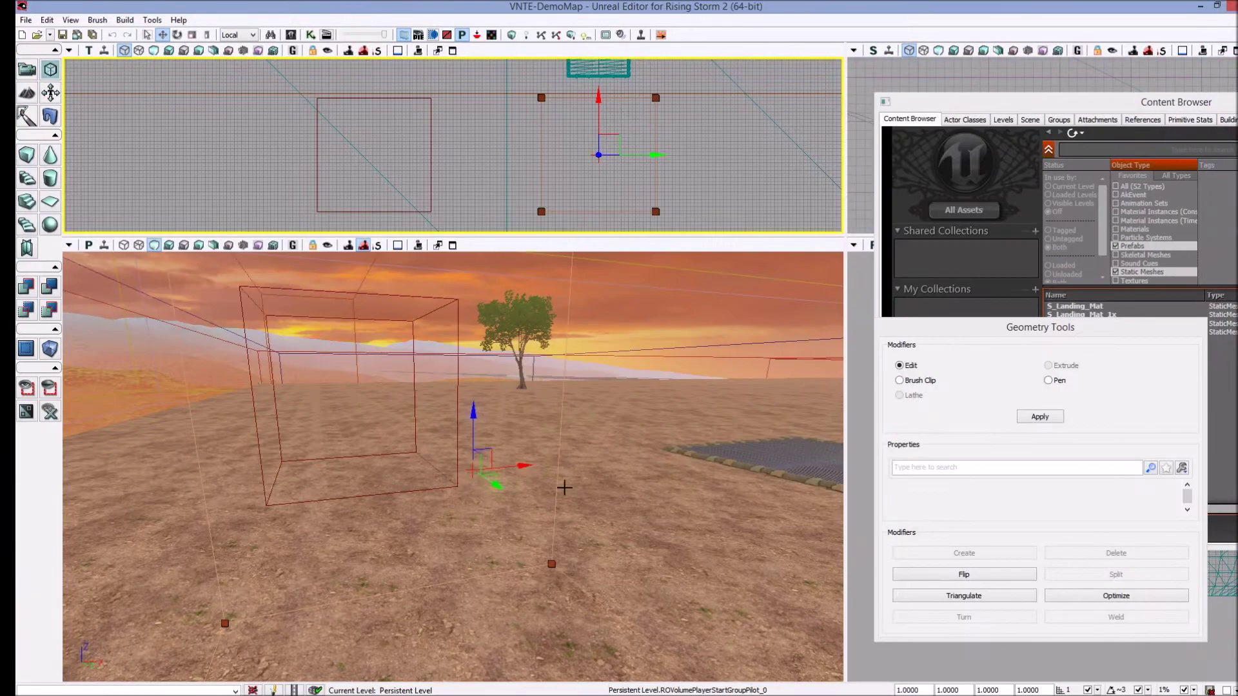
right_click_drag(598, 335, 597, 228)
scroll(438, 219, "down", 4)
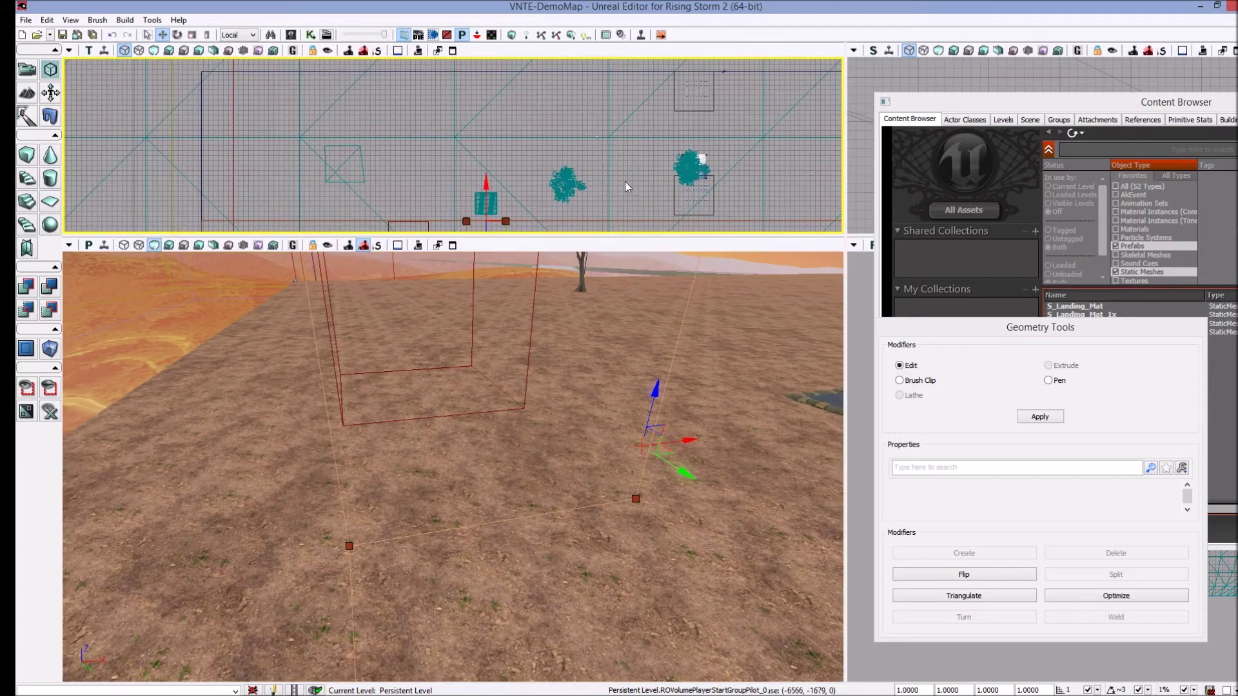
mouse_move(625, 187)
left_mouse_down()
mouse_move(586, 185)
mouse_move(564, 152)
mouse_move(544, 196)
left_mouse_up()
left_click(546, 176)
left_click(584, 172, "ctrl")
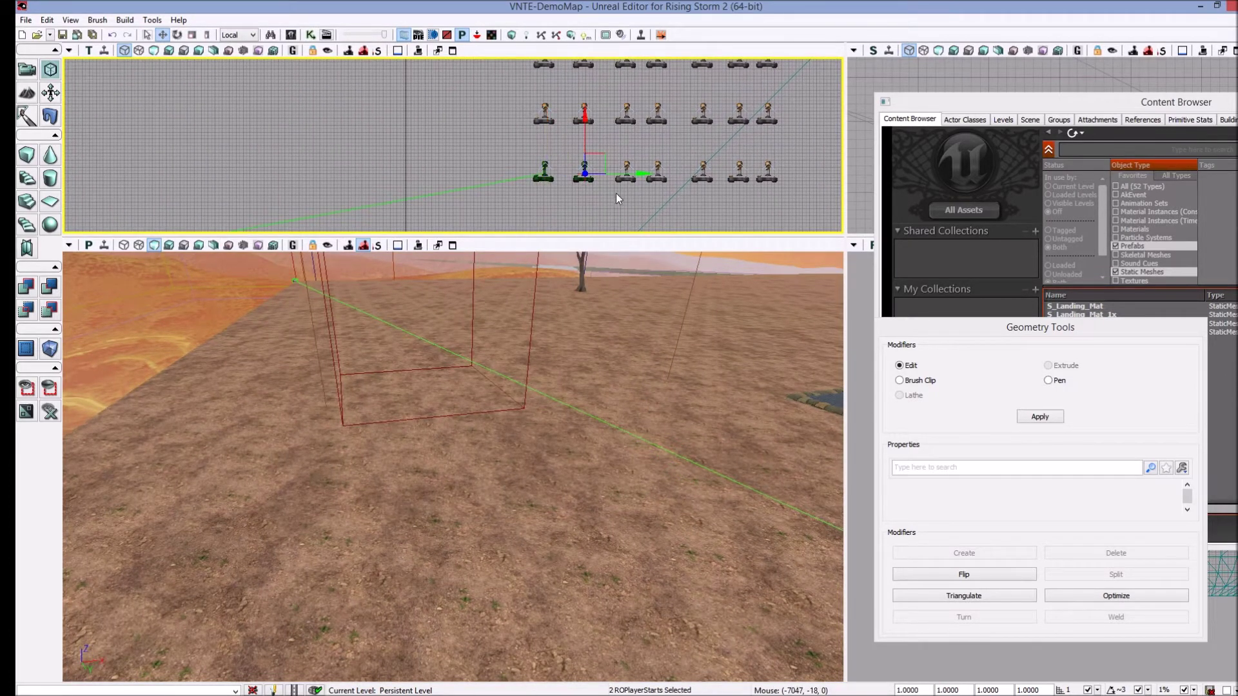
left_click_drag(603, 189, 583, 188)
scroll(586, 188, "up", 4)
left_click(609, 183, "ctrl")
left_click(688, 186, "ctrl")
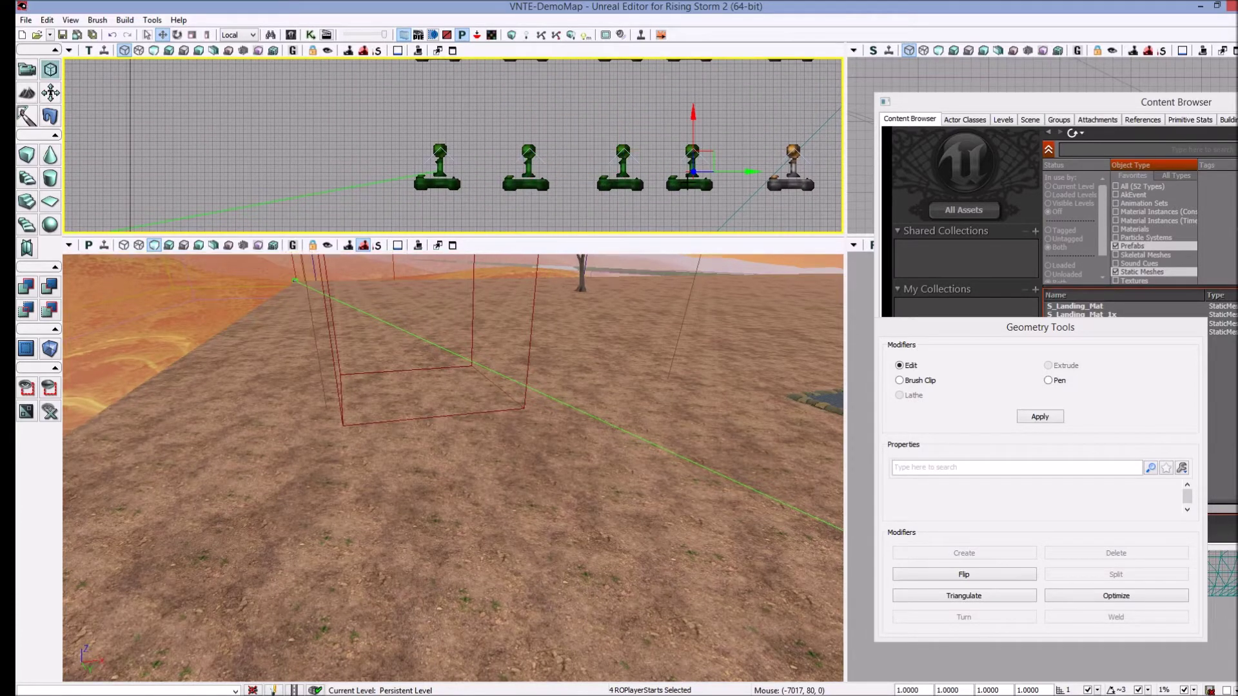
scroll(601, 199, "down", 6)
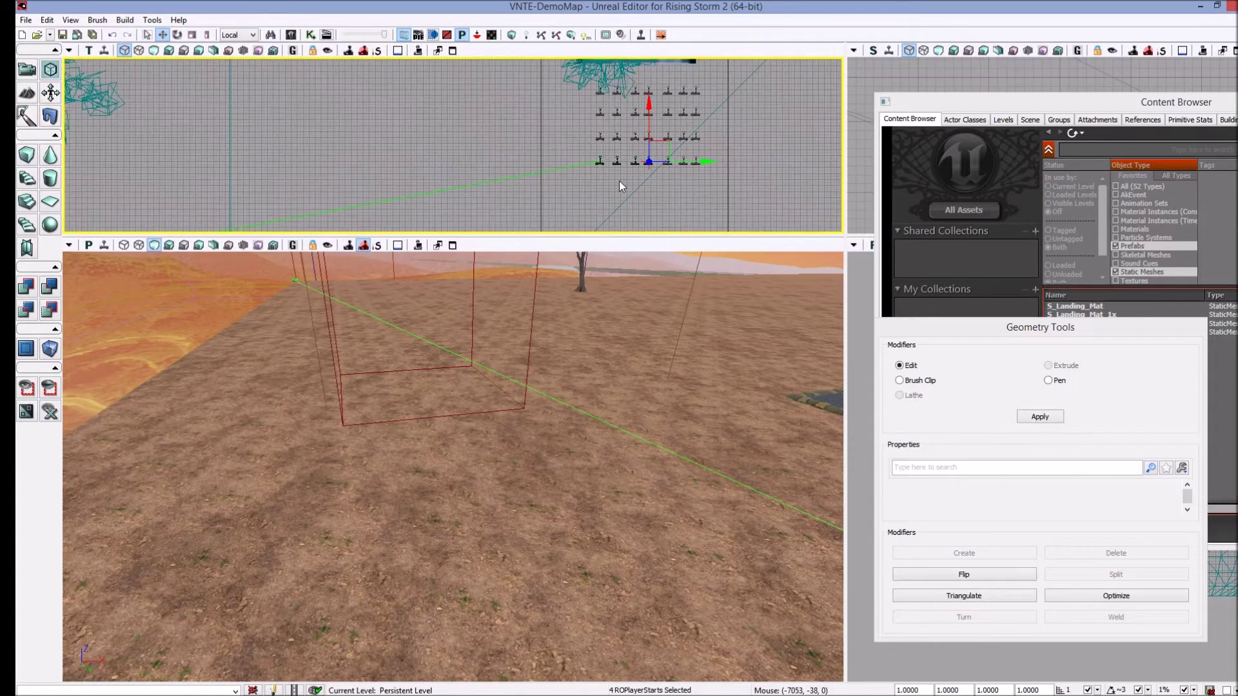
left_click_drag(597, 209, 707, 161)
Paste copies of the four player starts onto the terrain near the landing mat
scroll(707, 161, "down", 3)
right_click_drag(536, 523, 655, 525)
right_click_drag(451, 516, 396, 506)
right_click(408, 477)
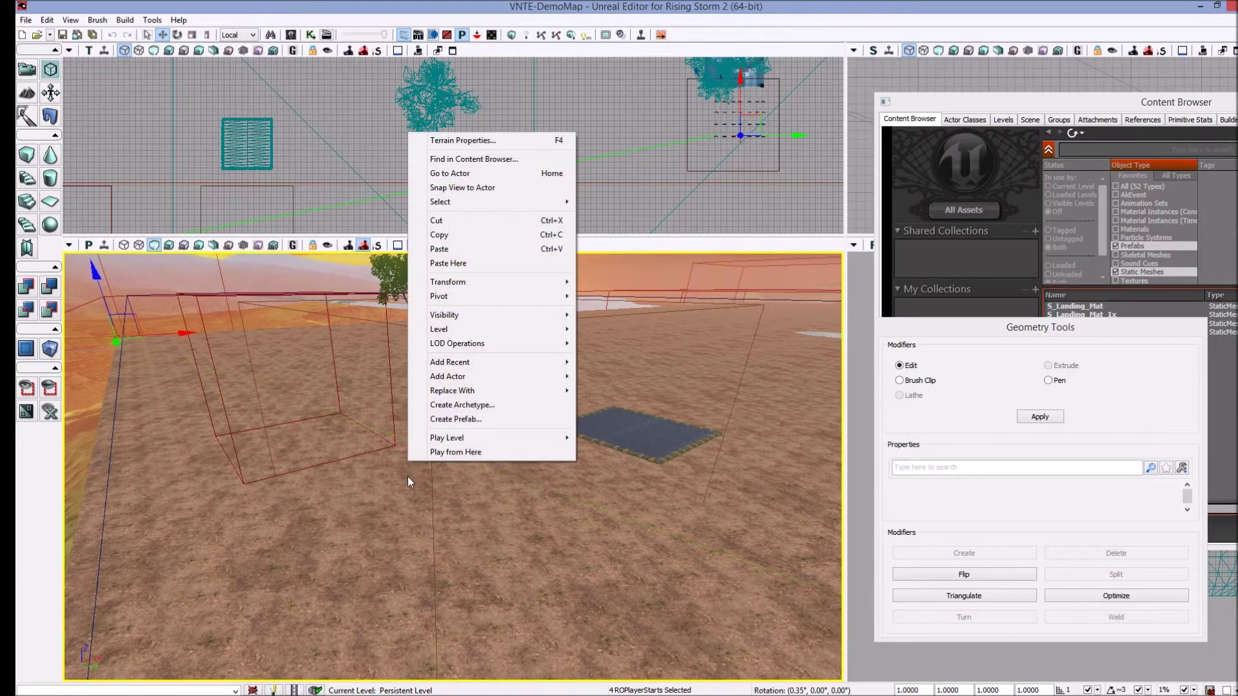
left_click(505, 271)
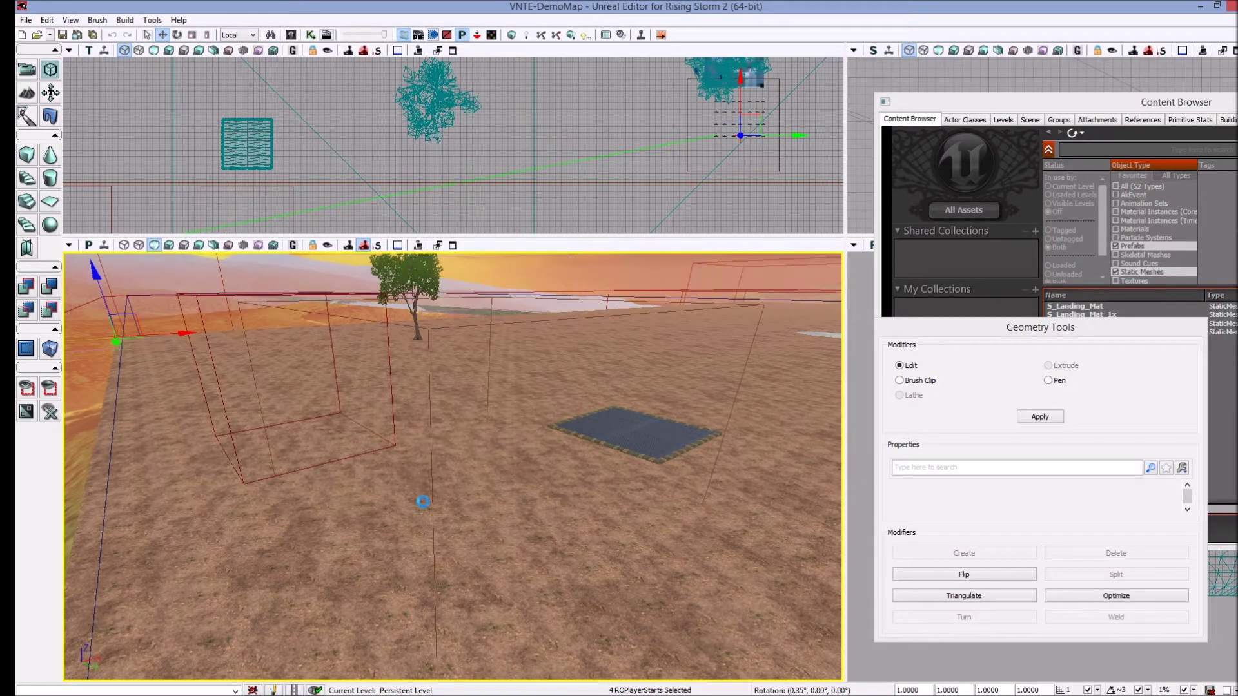
Move the four pasted player starts inside the pilot start volume, drop them onto the ground and deselect them
left_click_drag(388, 405, 387, 353)
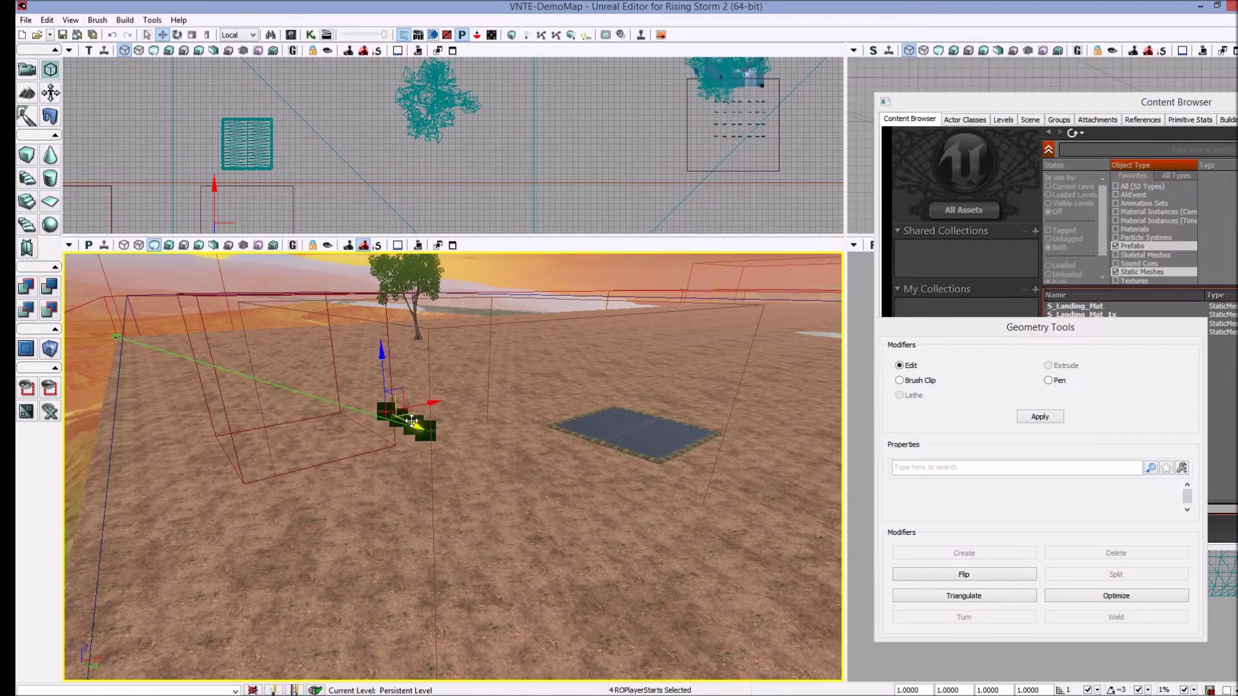
left_click_drag(417, 427, 470, 458)
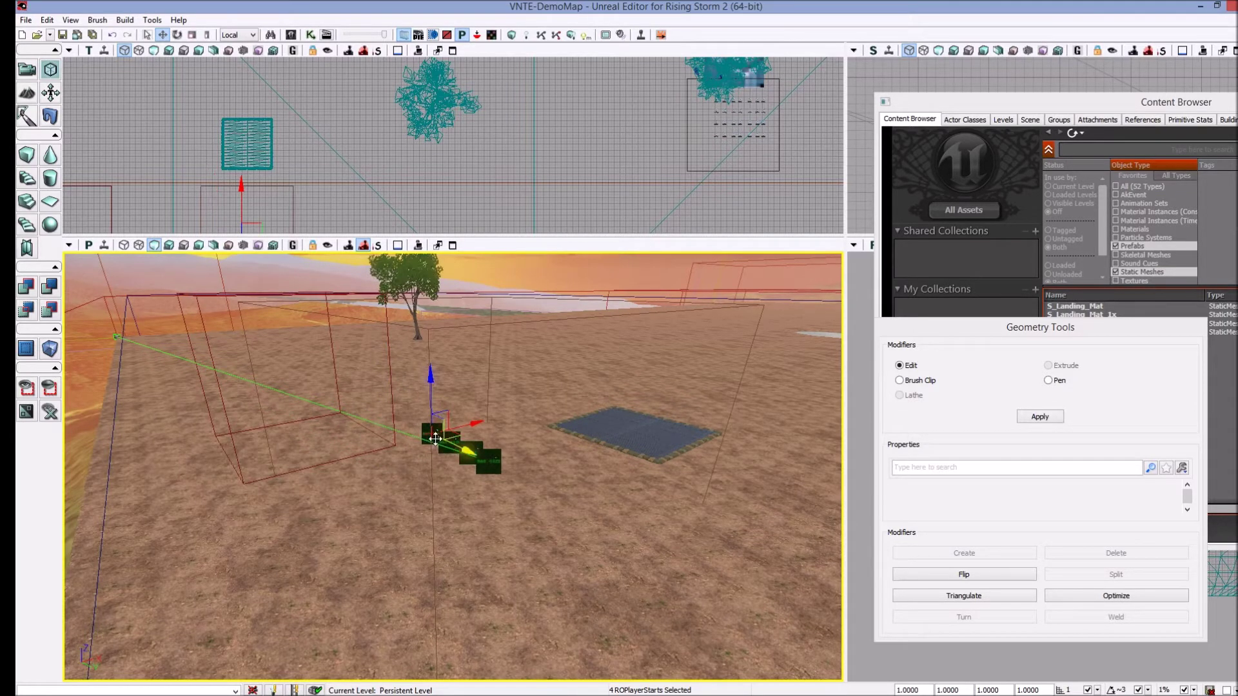
key("End")
right_click_drag(585, 459, 639, 503)
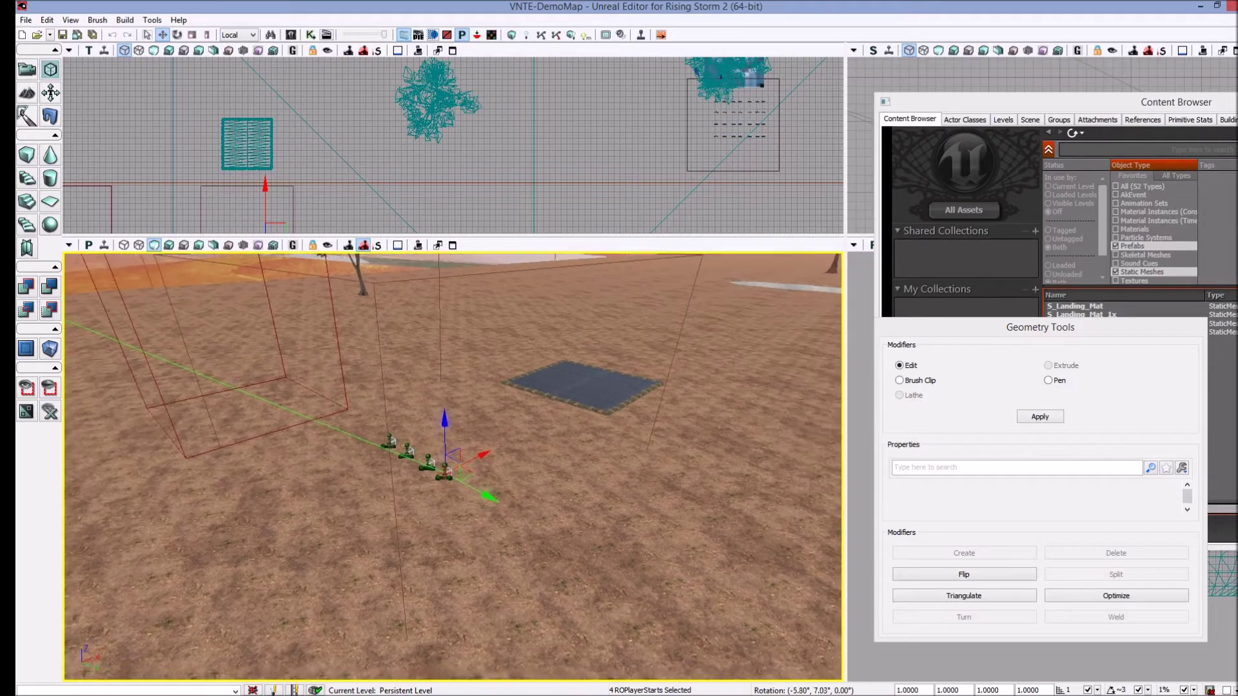
right_click_drag(457, 161, 598, 86)
scroll(430, 155, "up", 10)
right_click_drag(431, 181, 542, 156)
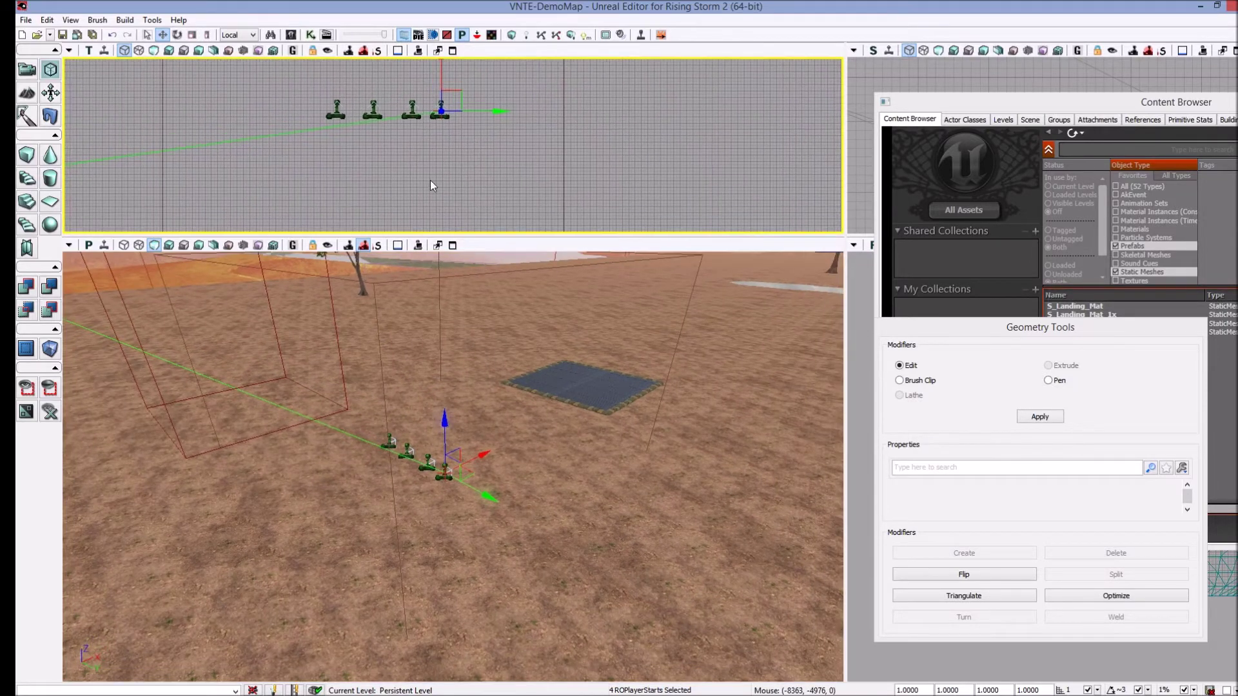
right_click_drag(419, 181, 426, 203)
left_click(419, 186)
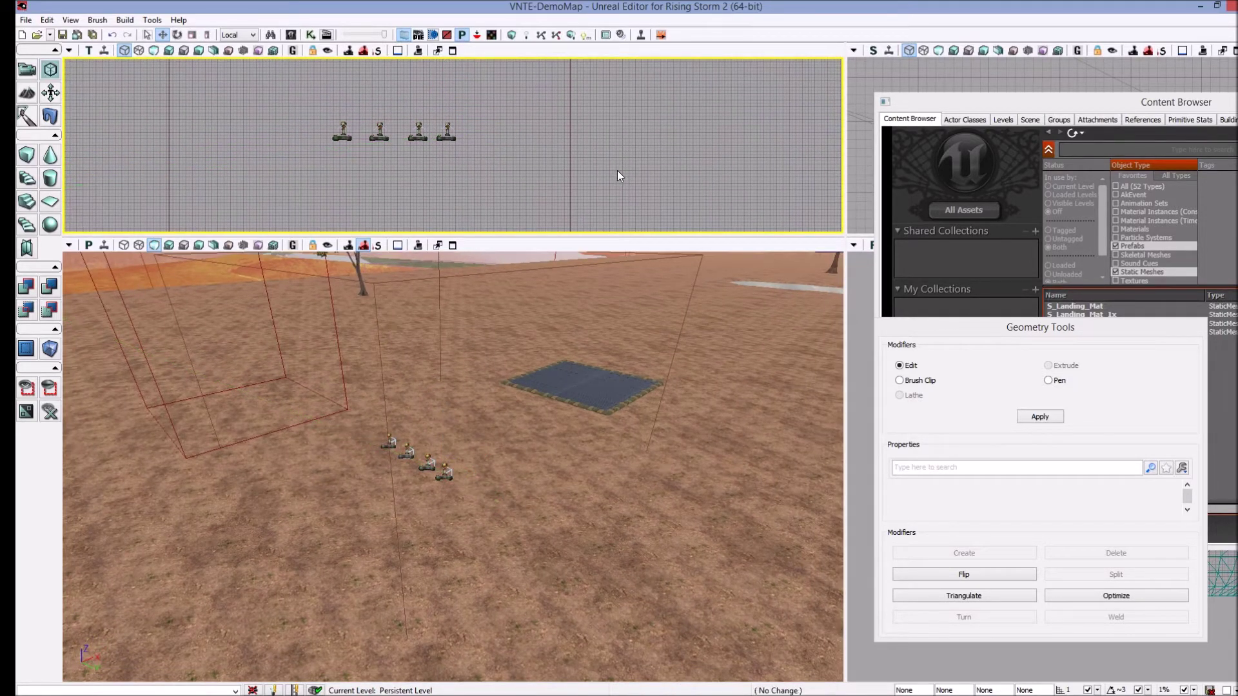
scroll(619, 178, "down", 8)
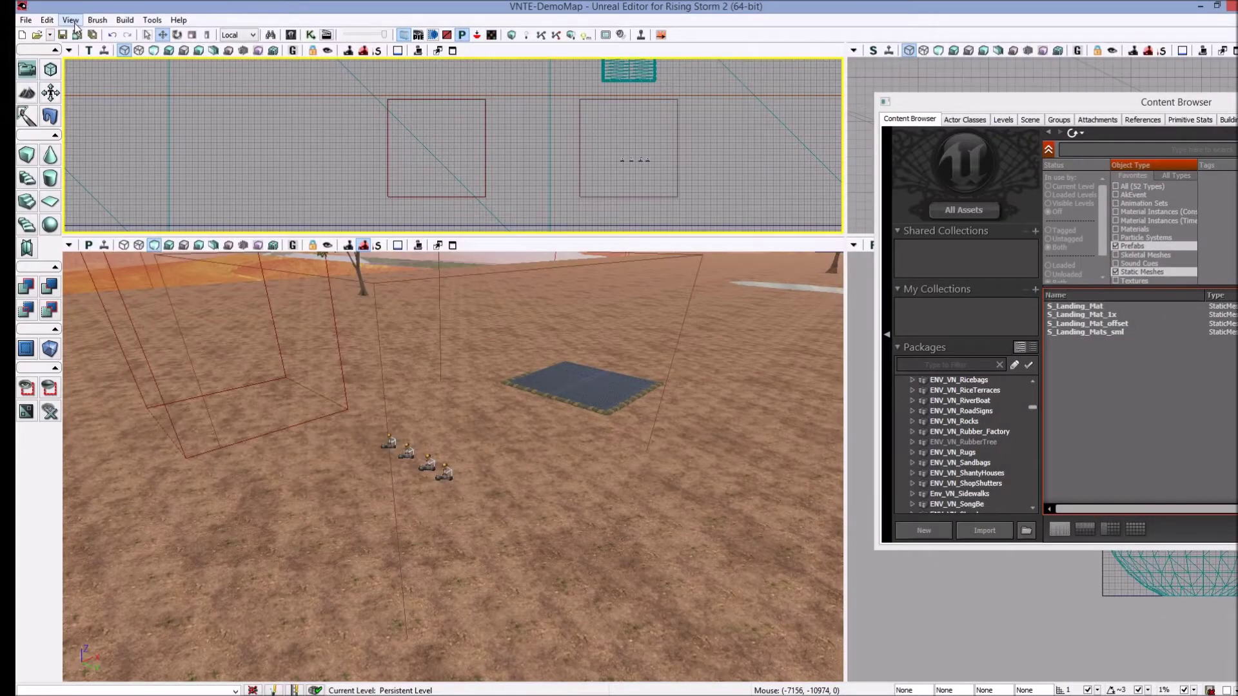
Open the World Properties and add a new item to the Southern Roles list under My Map Info
left_click(71, 20)
left_click(102, 92)
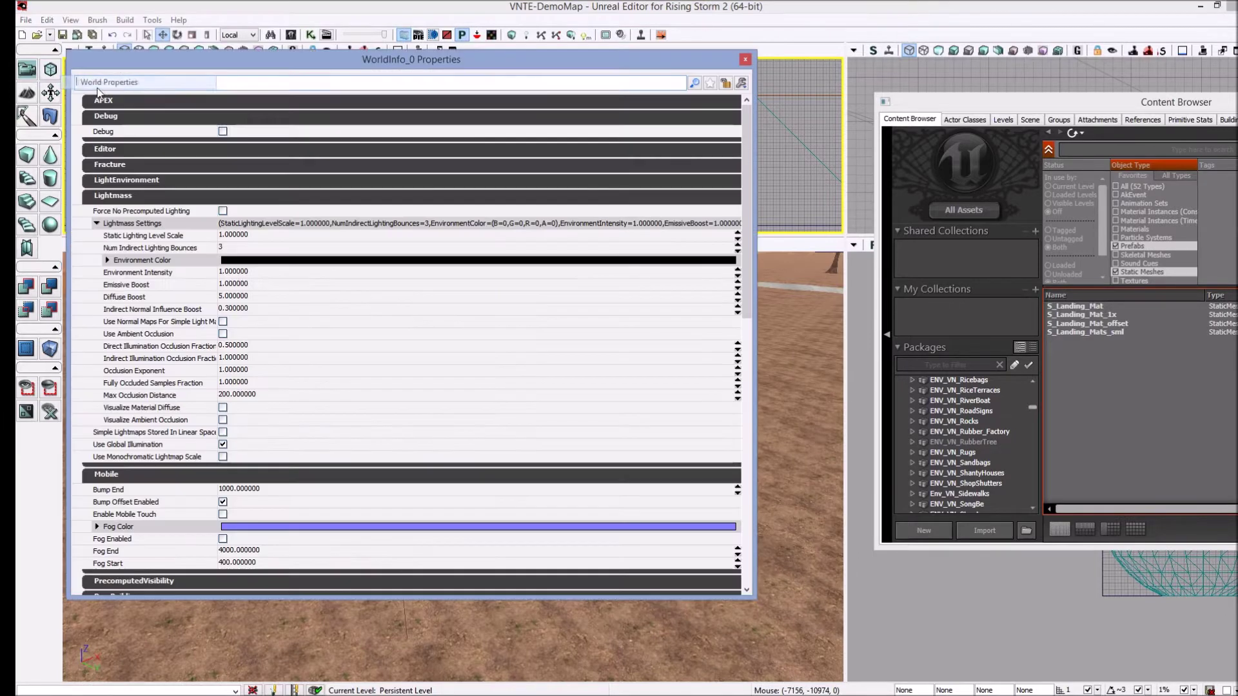
left_click_drag(745, 200, 754, 365)
scroll(755, 365, "down", 2)
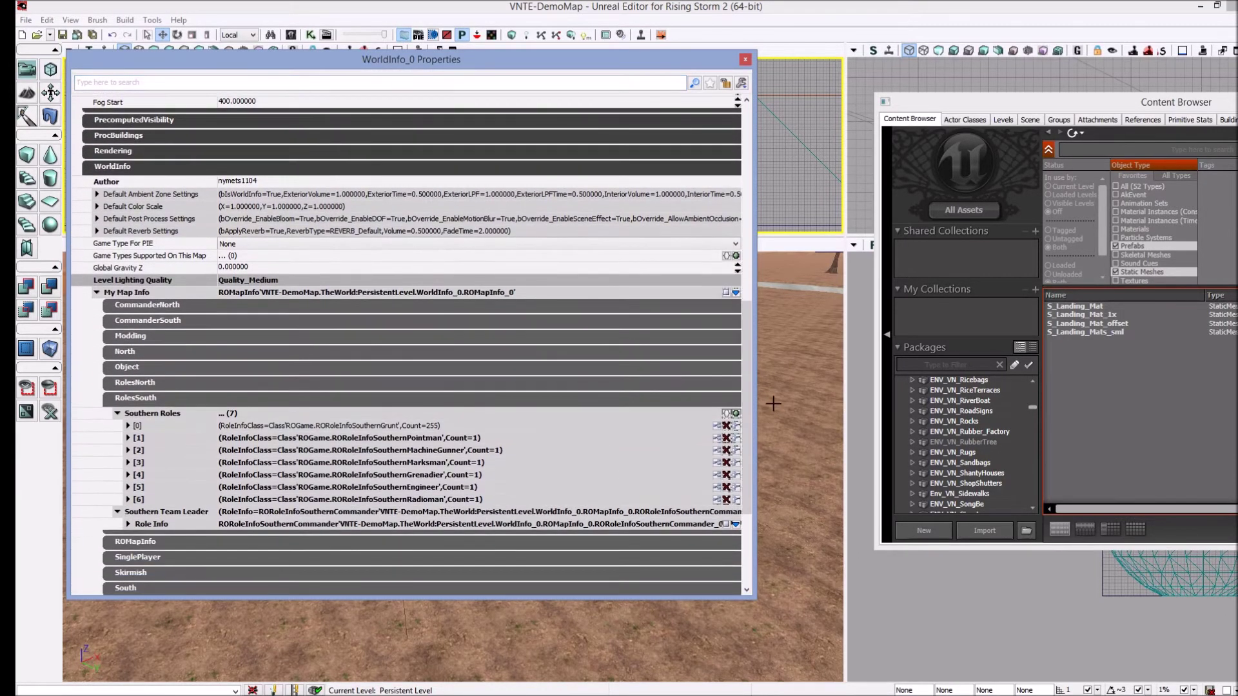
scroll(741, 377, "down", 2)
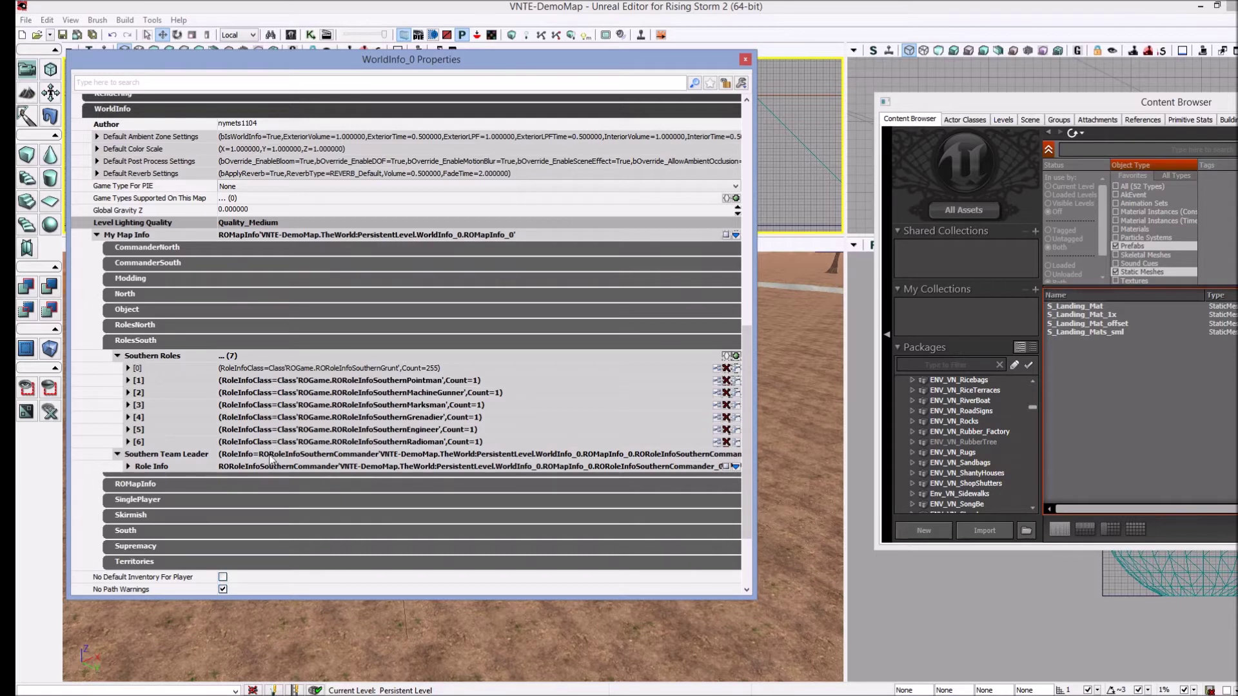
left_click(736, 356)
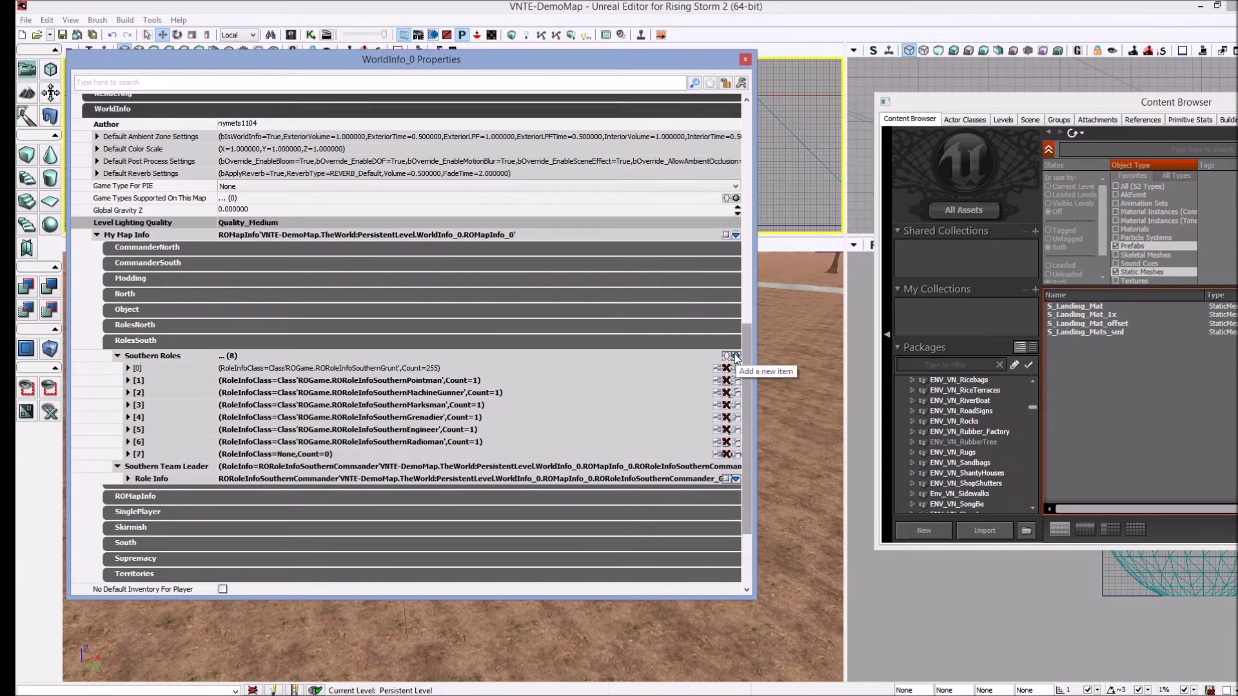
Set the new southern role's class to RORoleInfoSouthernTransportPilot with a count of 1, and close the world properties
left_click(127, 454)
left_click(269, 468)
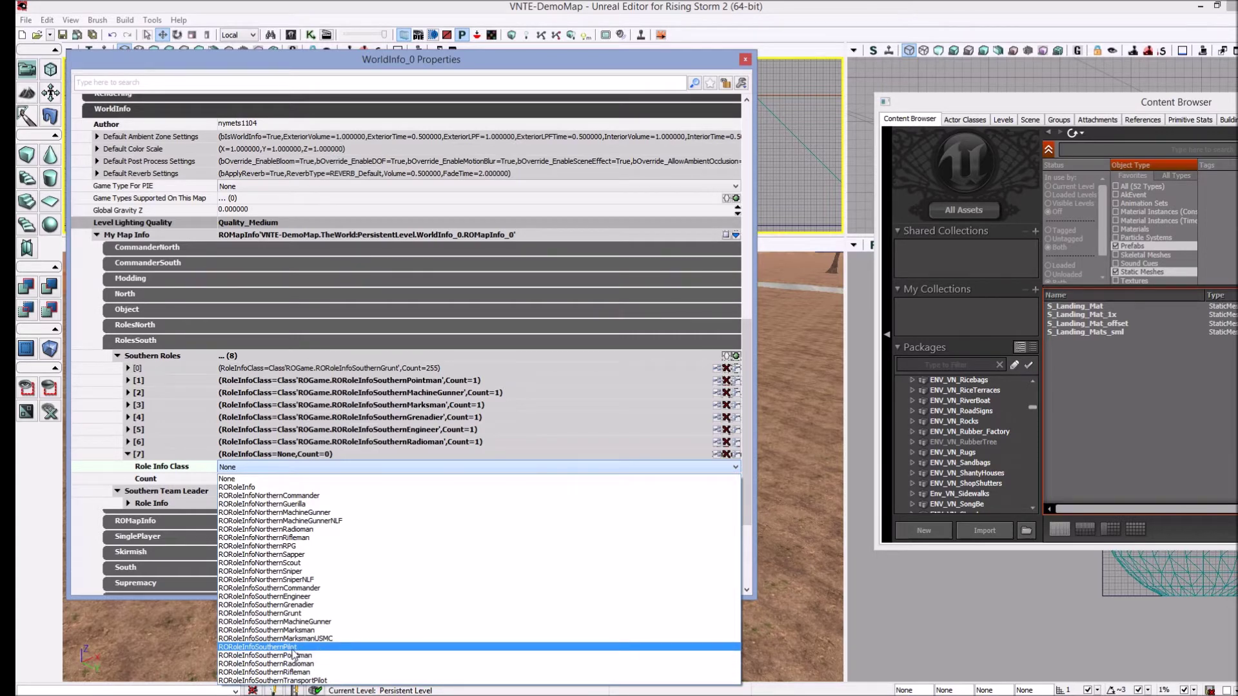
left_click(323, 681)
left_click(248, 478)
type("1")
key("Return")
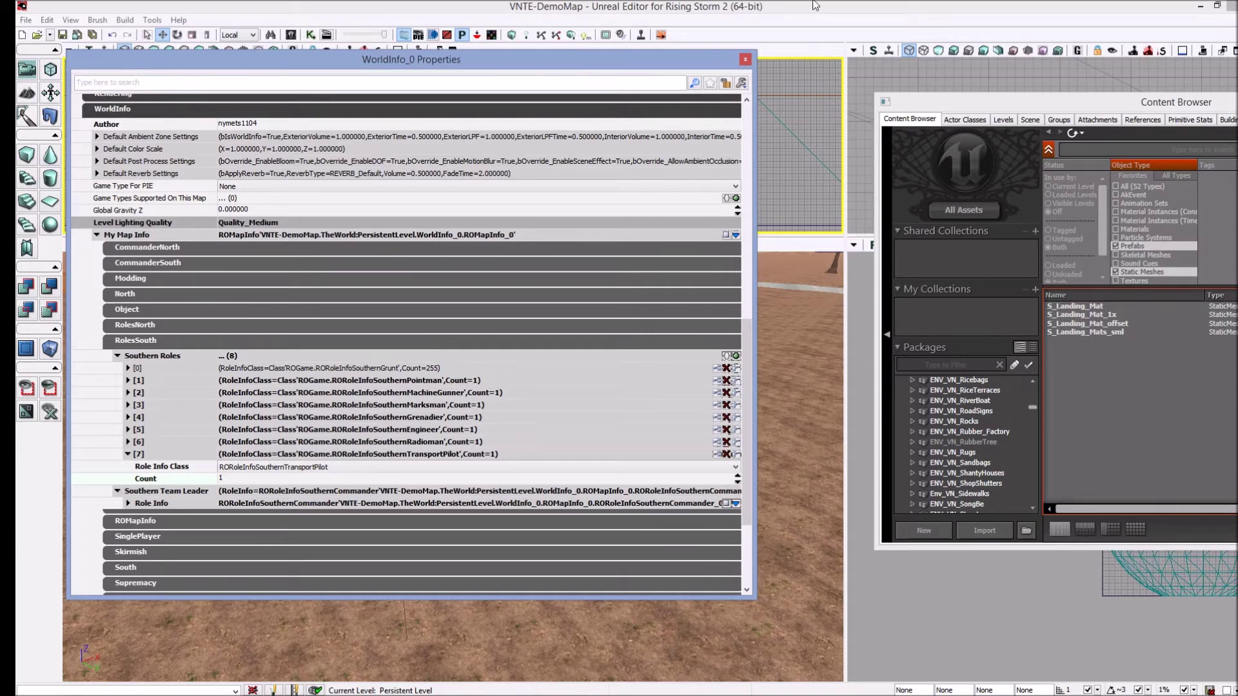
left_click(746, 60)
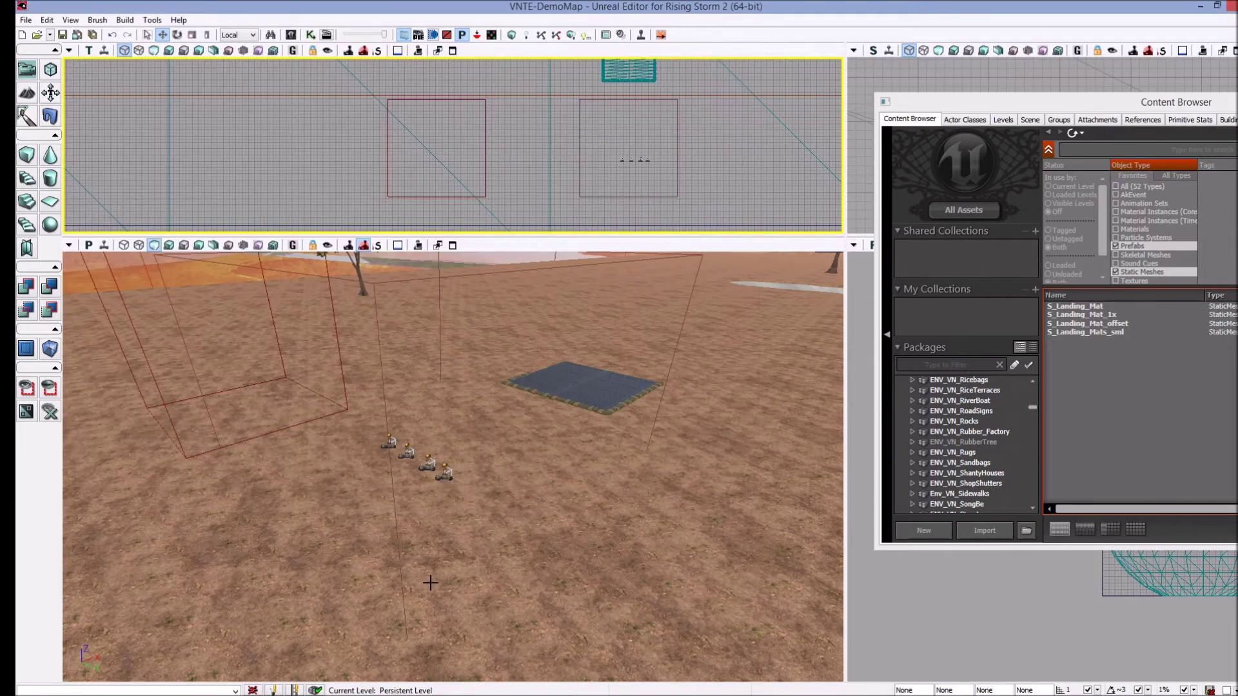
Choose the ROVehicleFactory_UH1H actor class from ROTransportVehicleFactory under NavigationPoint's ROVehicleFactory classes
right_click_drag(506, 548, 528, 510)
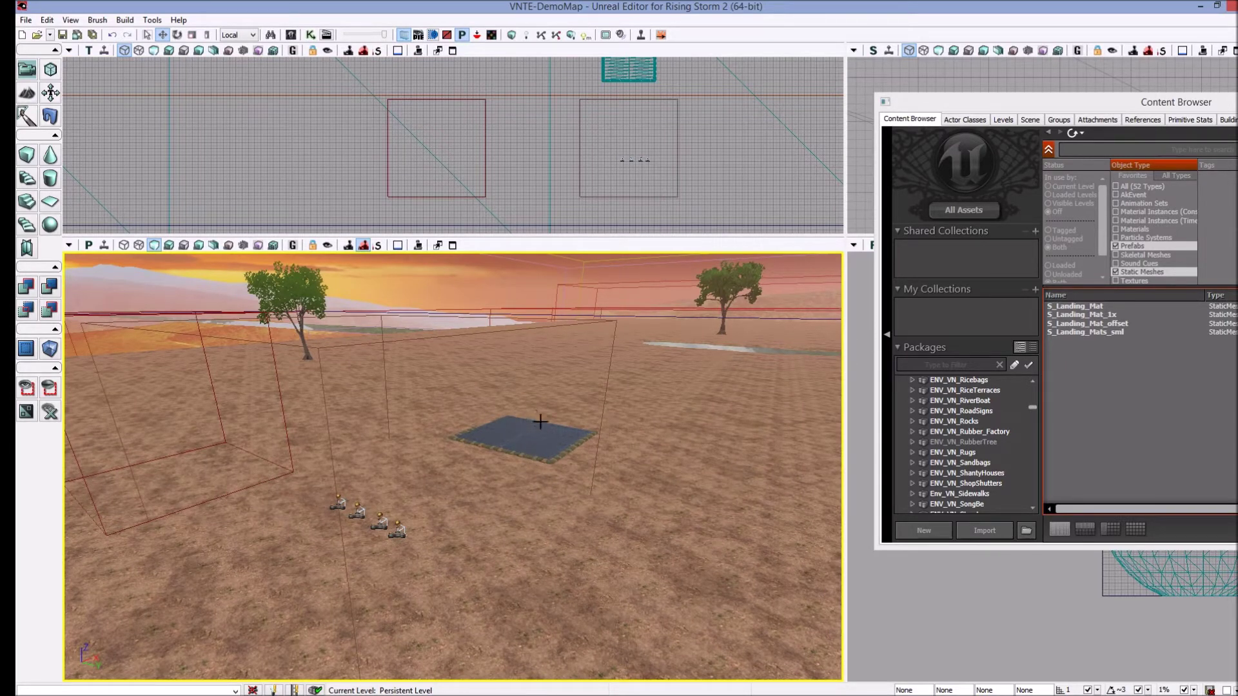
left_click(951, 121)
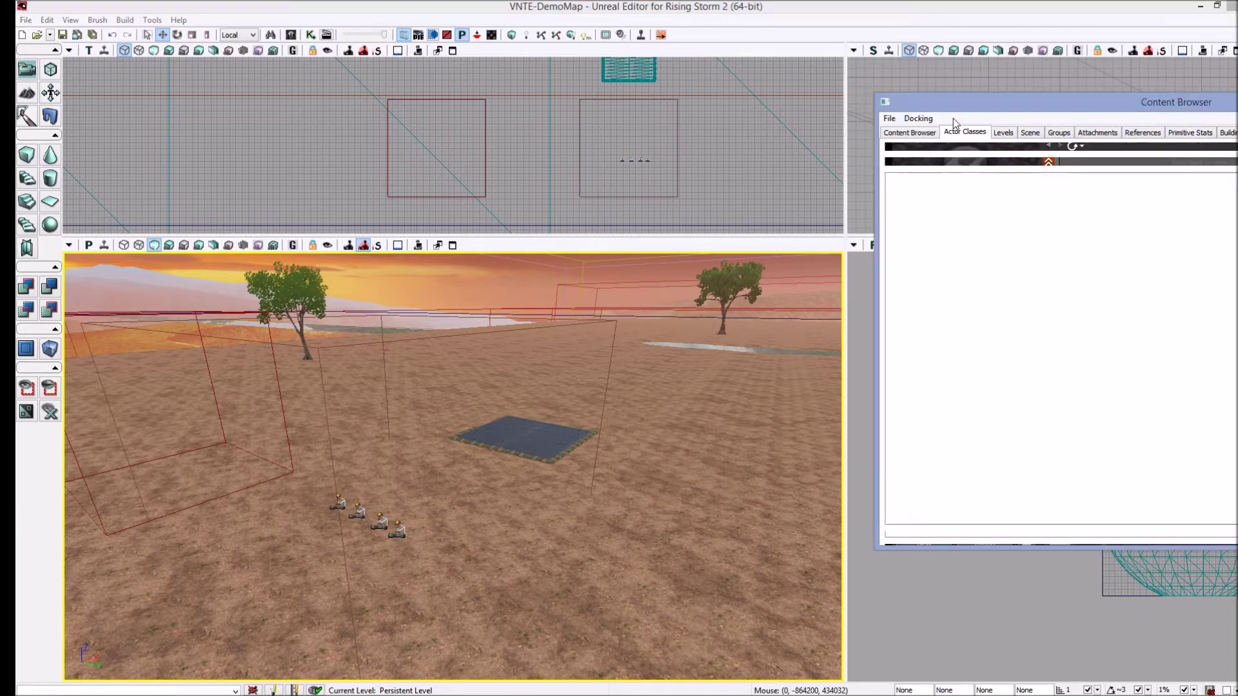
left_click_drag(961, 99, 841, 108)
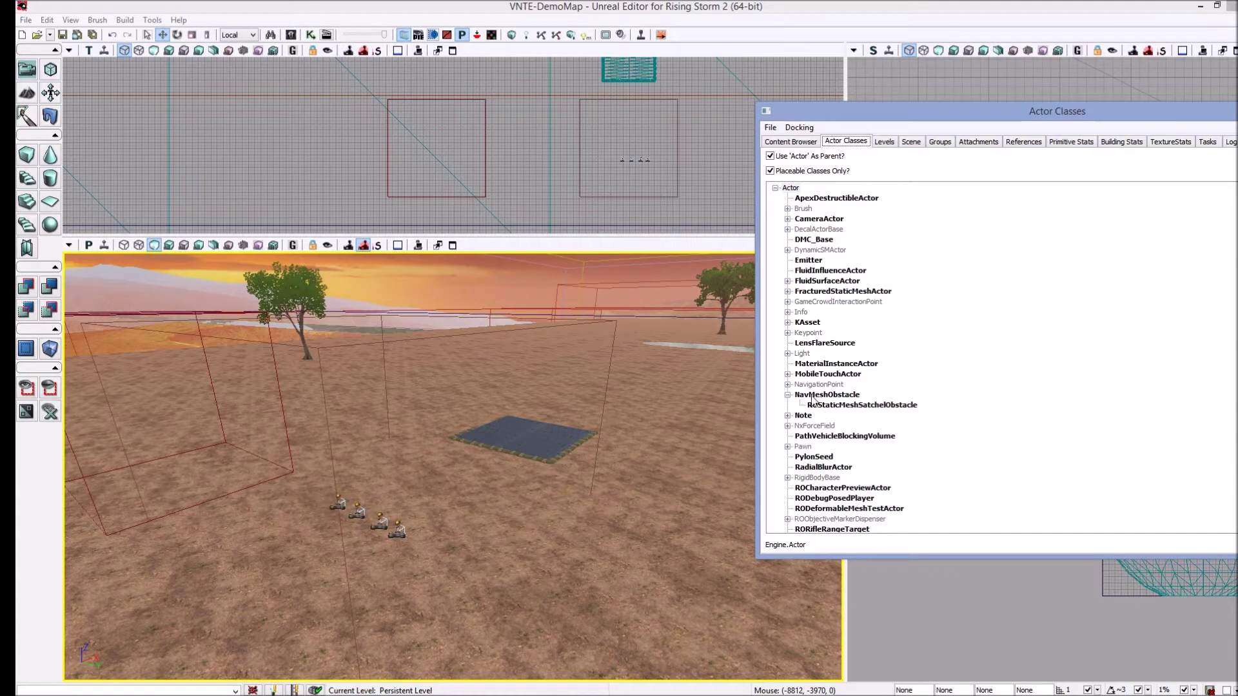
left_click(787, 385)
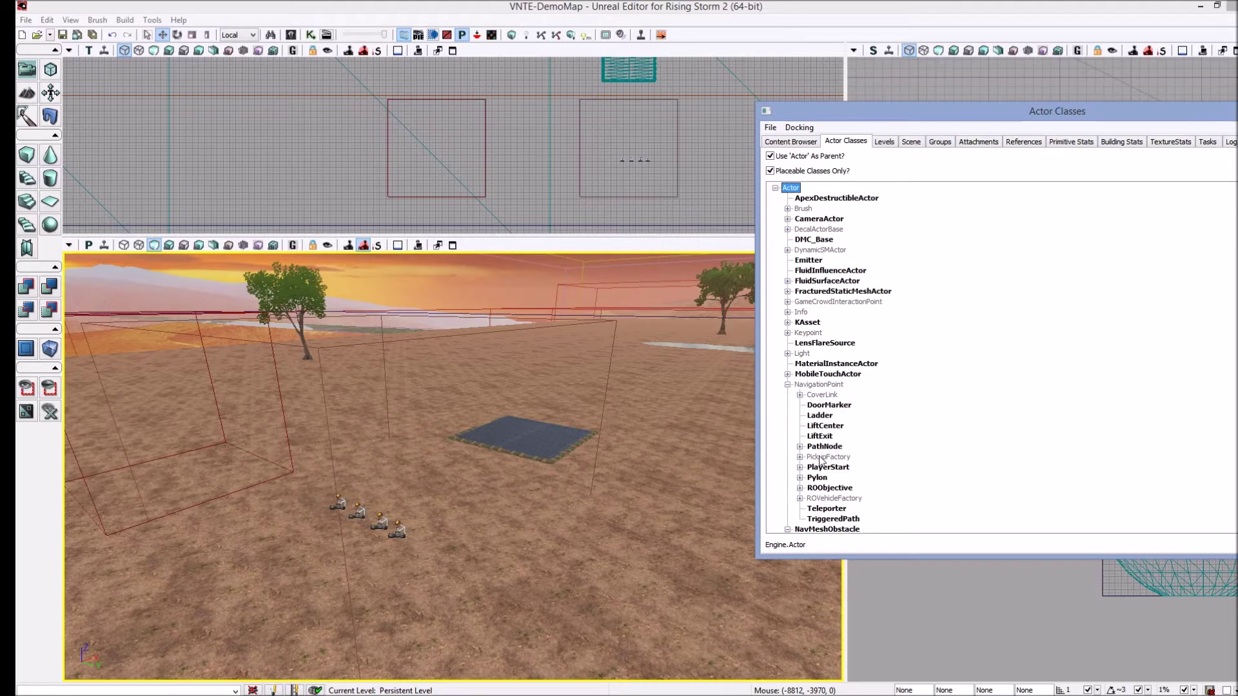
left_click(799, 499)
scroll(803, 490, "down", 2)
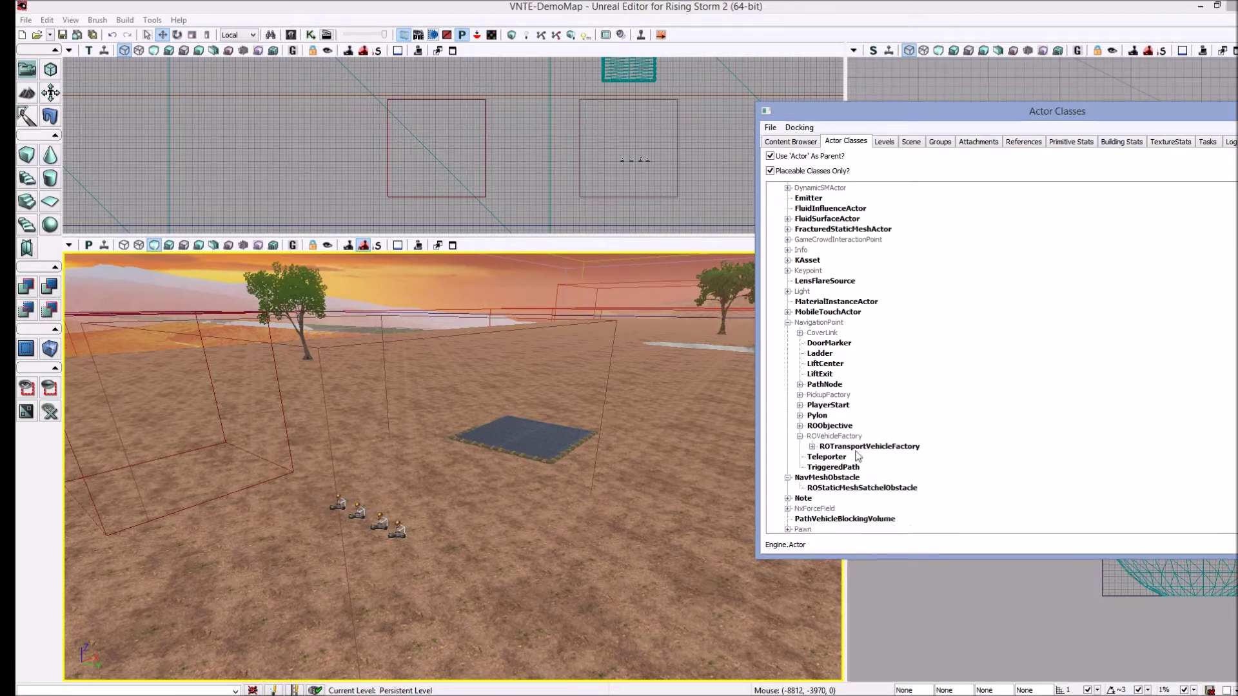
left_click(812, 447)
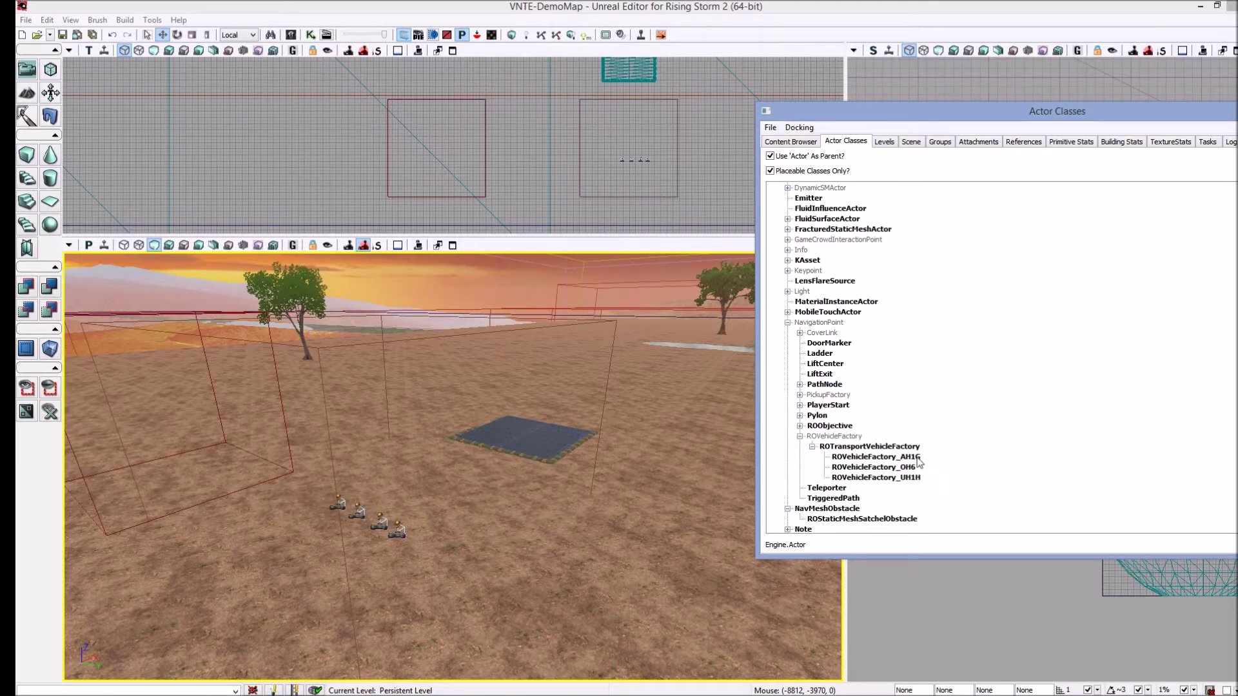
left_click(913, 479)
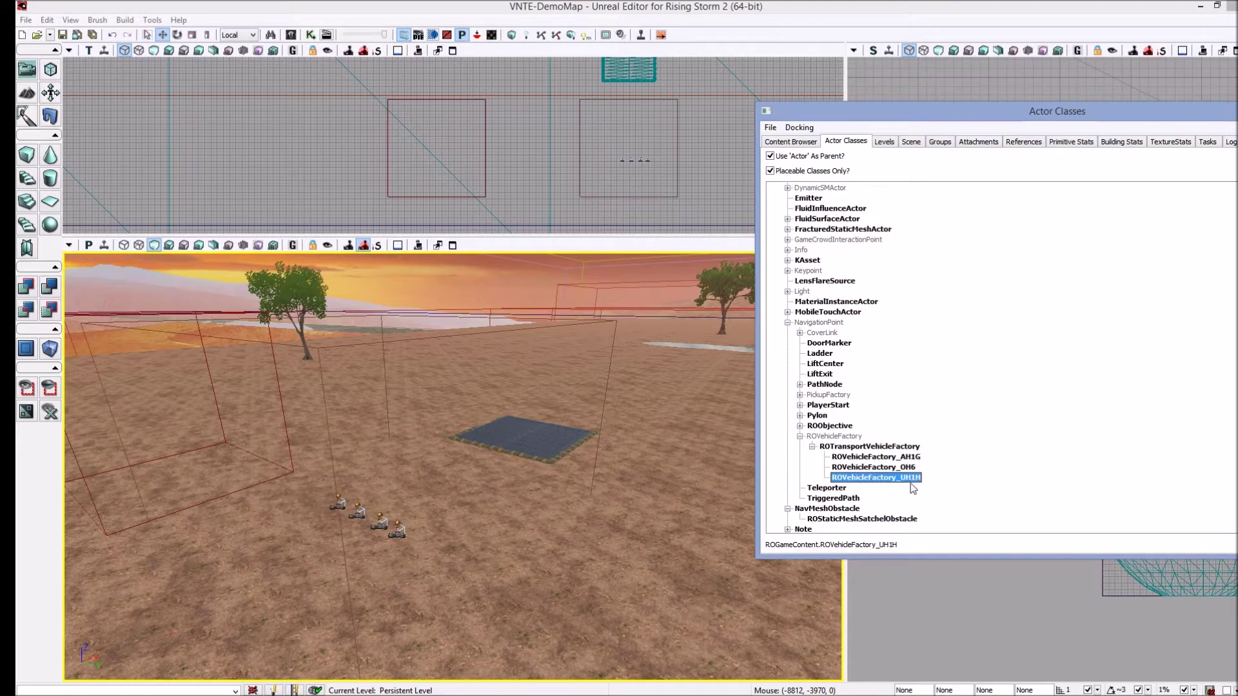
Add a ROVehicleFactory_UH1H at the landing mat, raise it clear and drop it onto the mat
mouse_move(527, 547)
right_mouse_down()
mouse_move(584, 445)
mouse_move(625, 487)
mouse_move(520, 544)
right_mouse_up()
key("w")
right_click(445, 559)
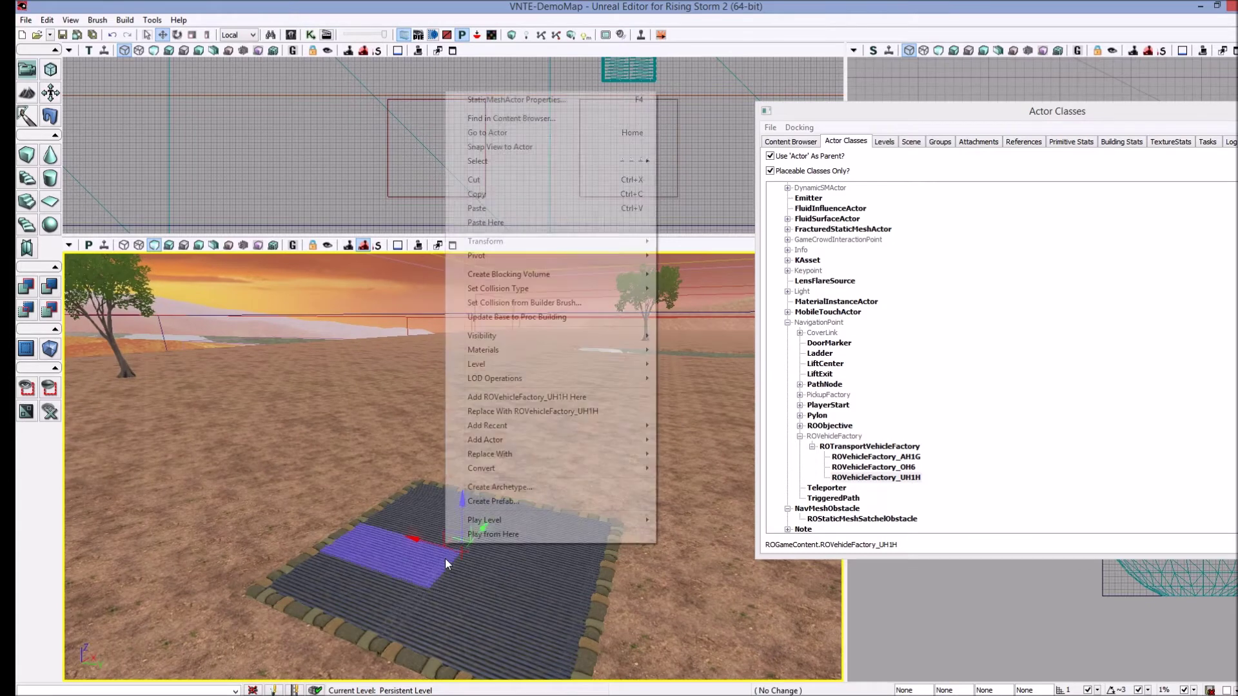
left_click(572, 397)
left_click_drag(443, 446, 443, 310)
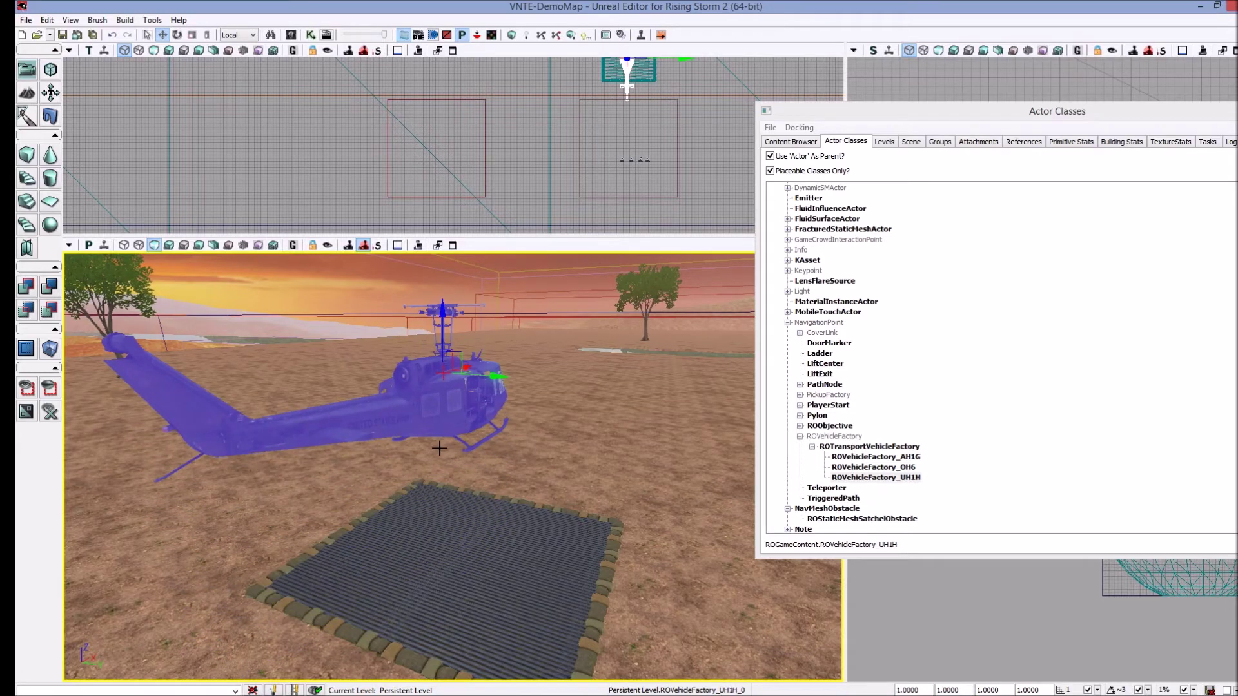
key("End")
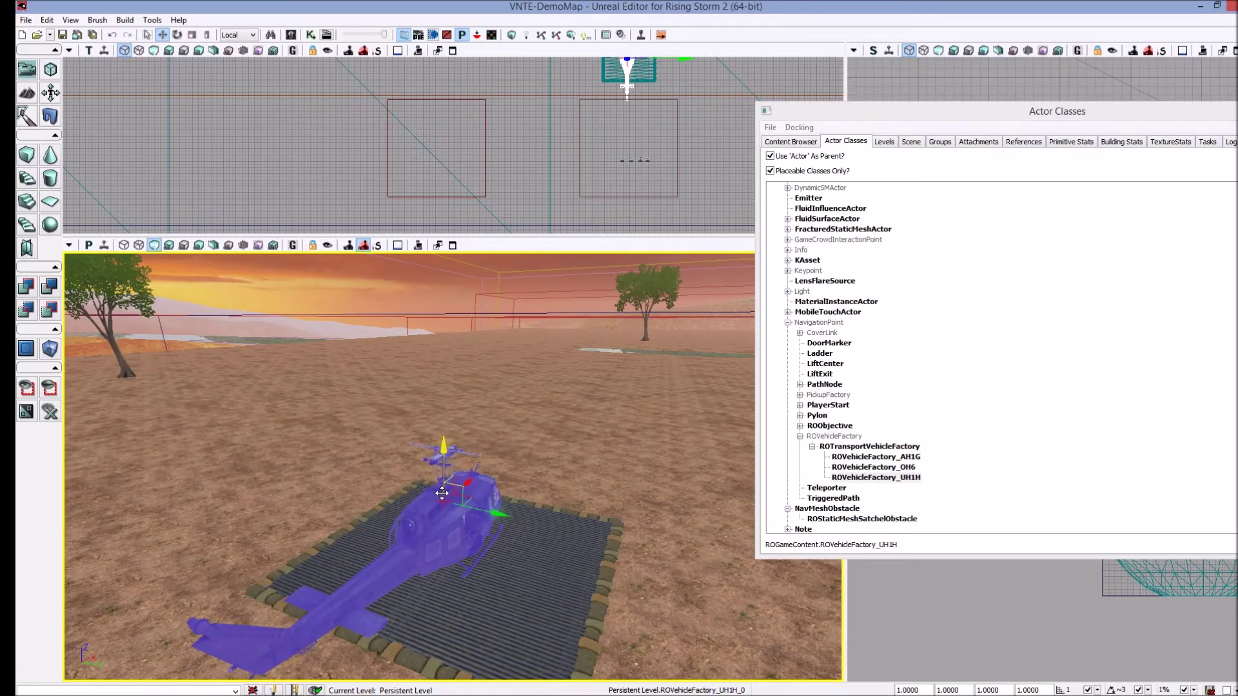
Lift the UH1H helicopter above the landing mat again and snap it back down onto the surface
mouse_move(550, 553)
right_mouse_down()
mouse_move(548, 606)
mouse_move(548, 550)
right_mouse_up()
left_click_drag(417, 372, 322, 394)
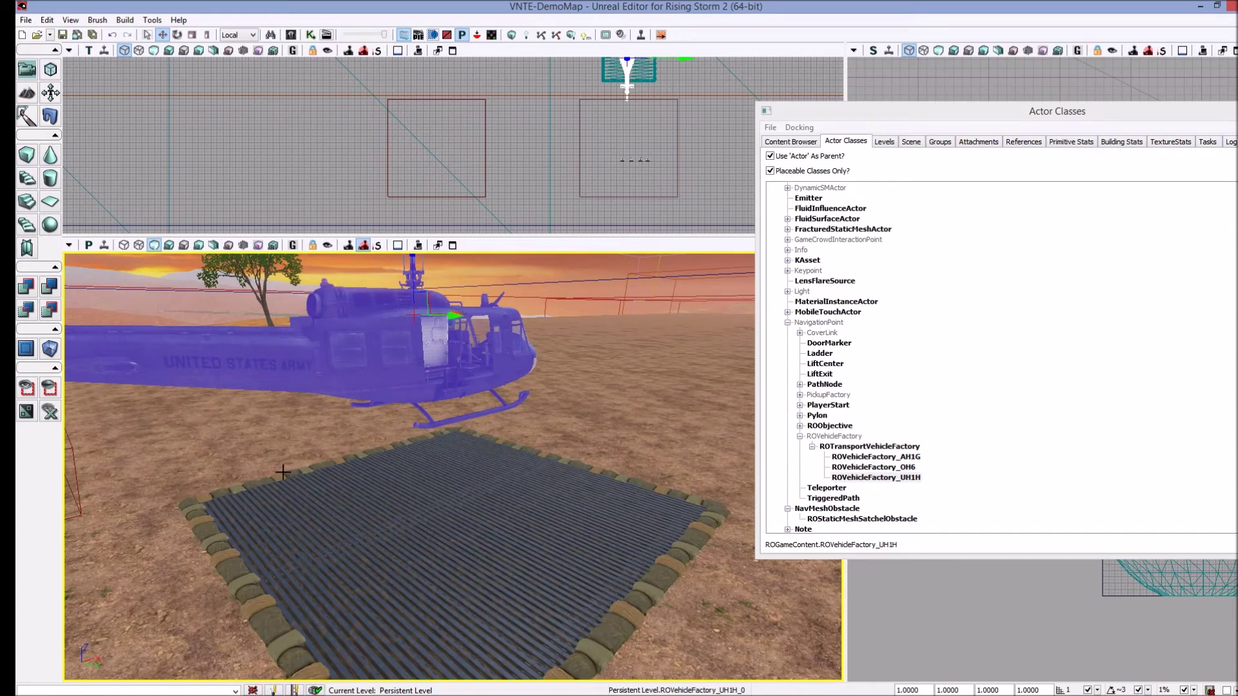
right_click_drag(550, 467, 522, 478)
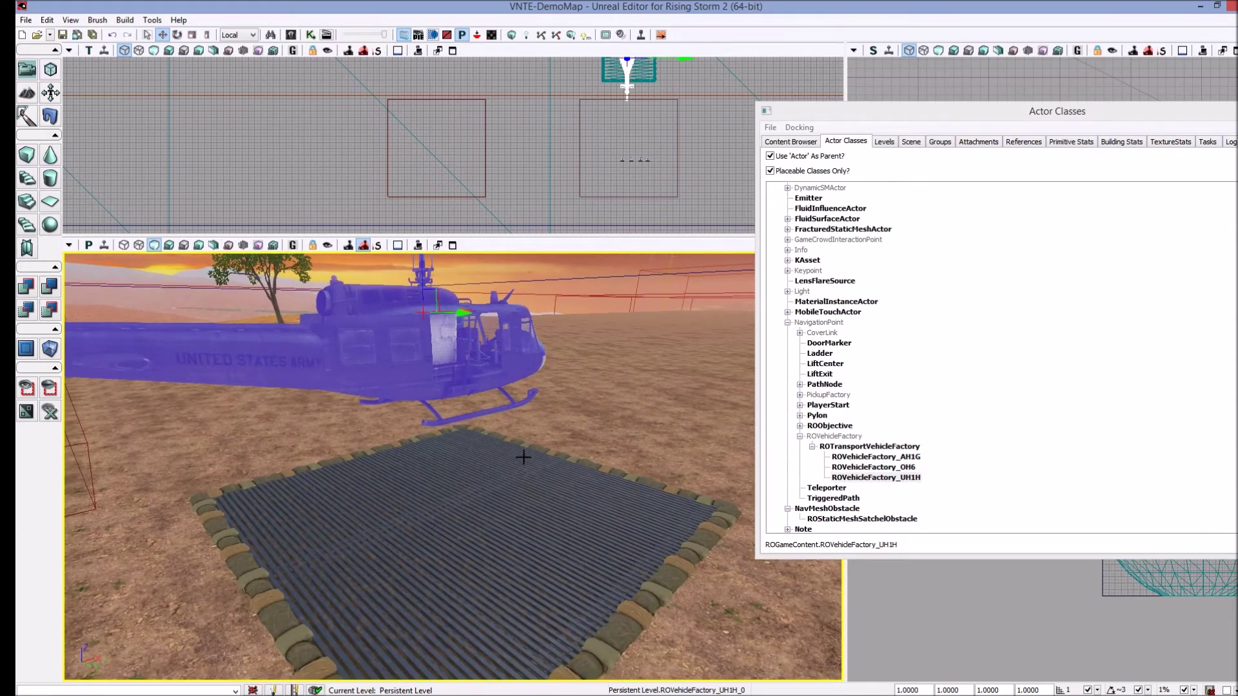
key("End")
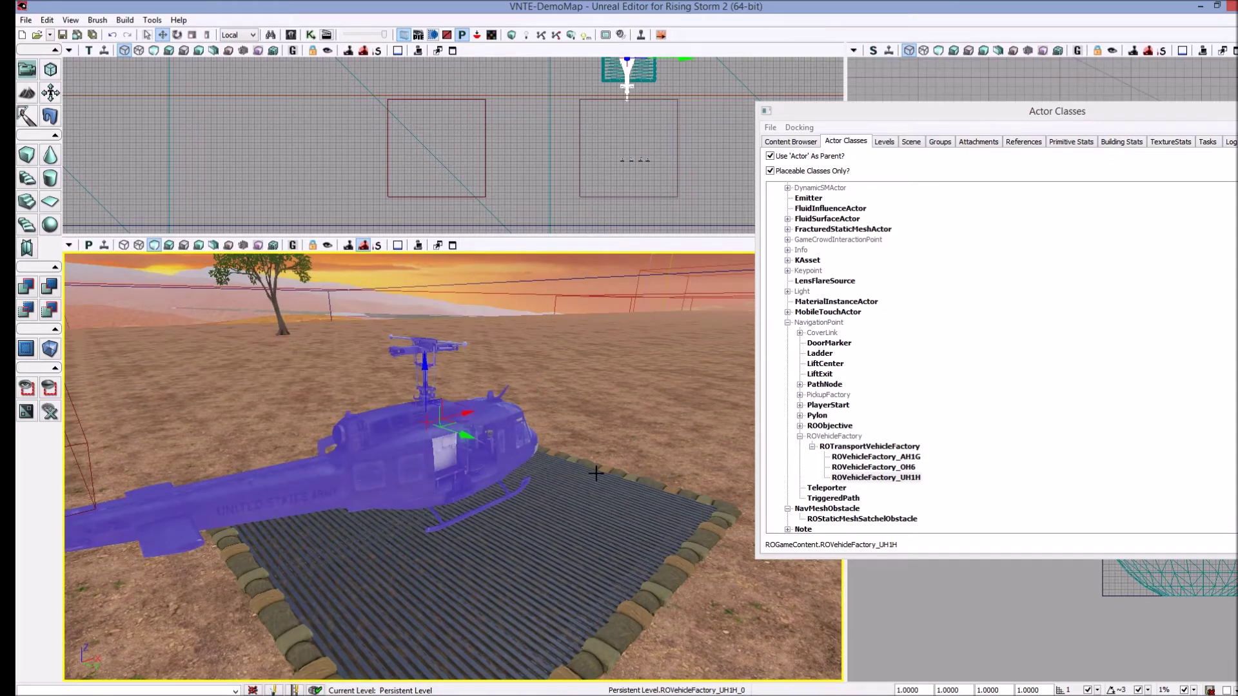
mouse_move(610, 462)
right_mouse_down()
mouse_move(526, 480)
mouse_move(647, 444)
mouse_move(588, 456)
mouse_move(608, 457)
right_mouse_up()
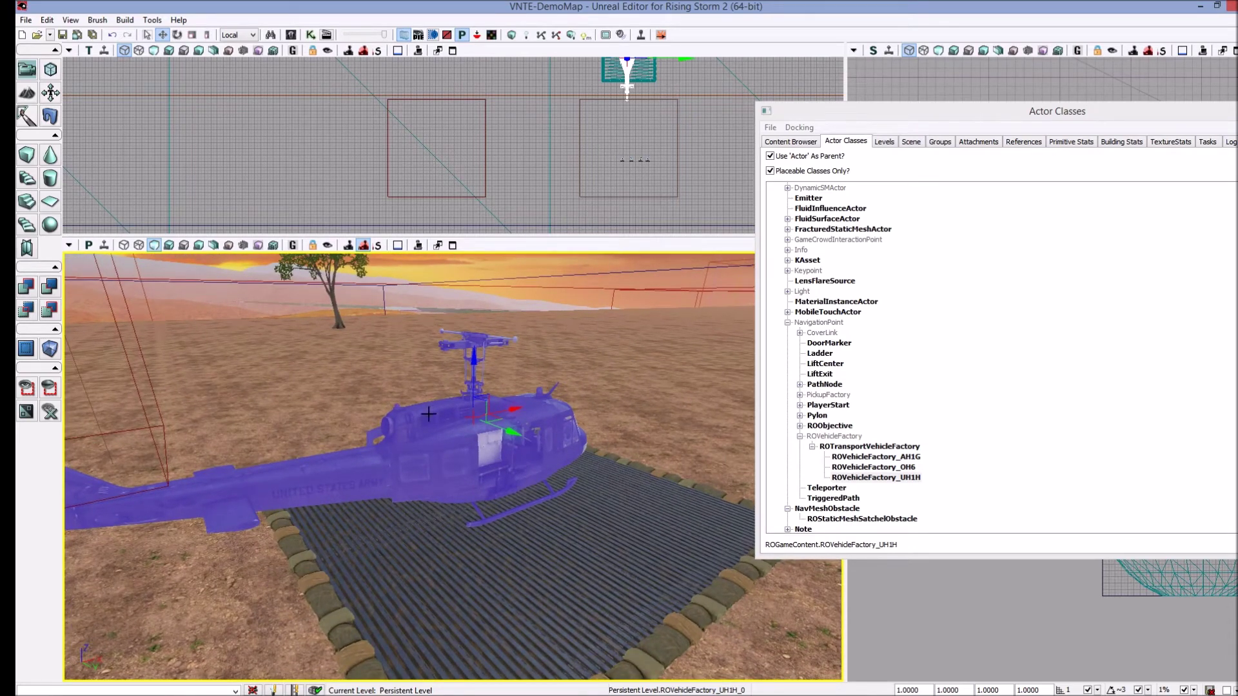
right_click_drag(608, 385, 491, 393)
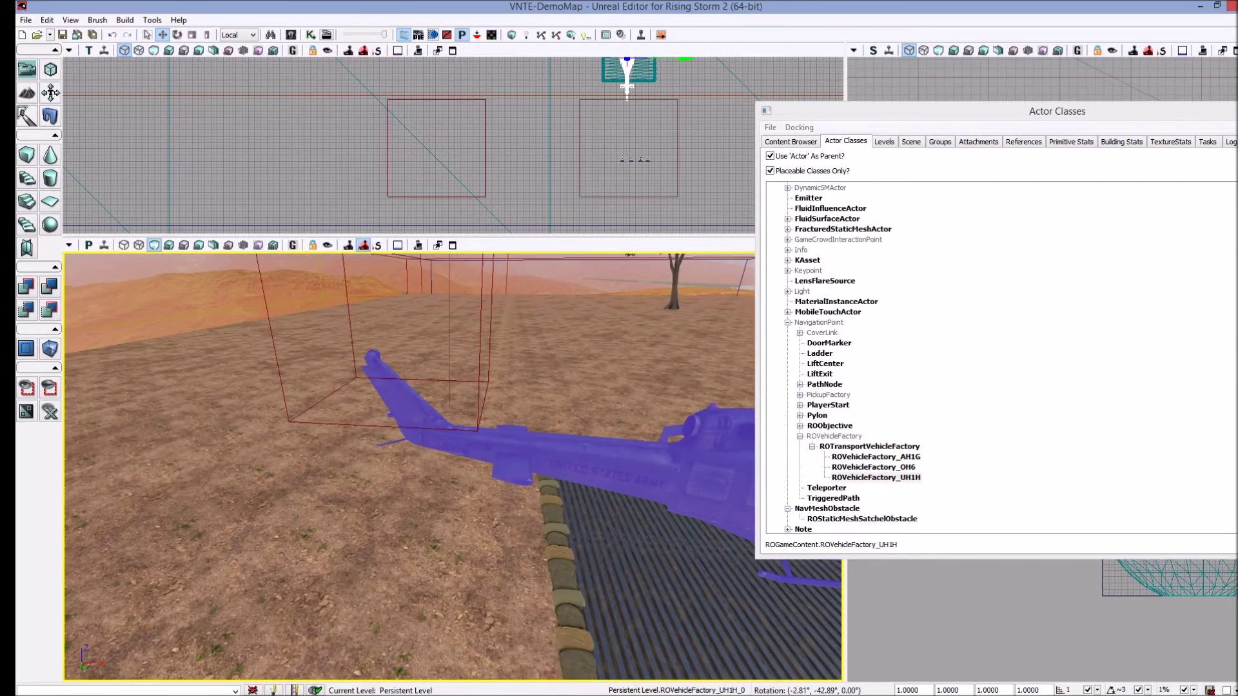
Filter the scene's actor list to the ROVehicleFactory_UH1H type and select the helicopter factory
right_click_drag(494, 474, 565, 460)
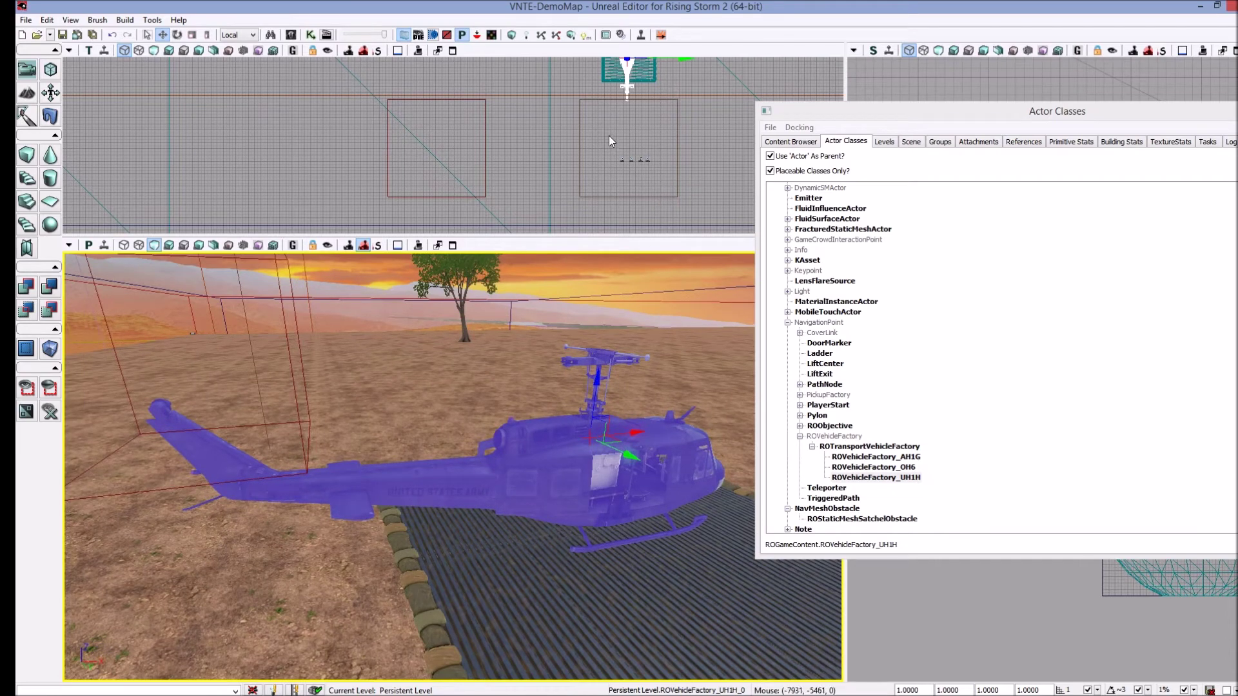
left_click_drag(608, 136, 597, 159)
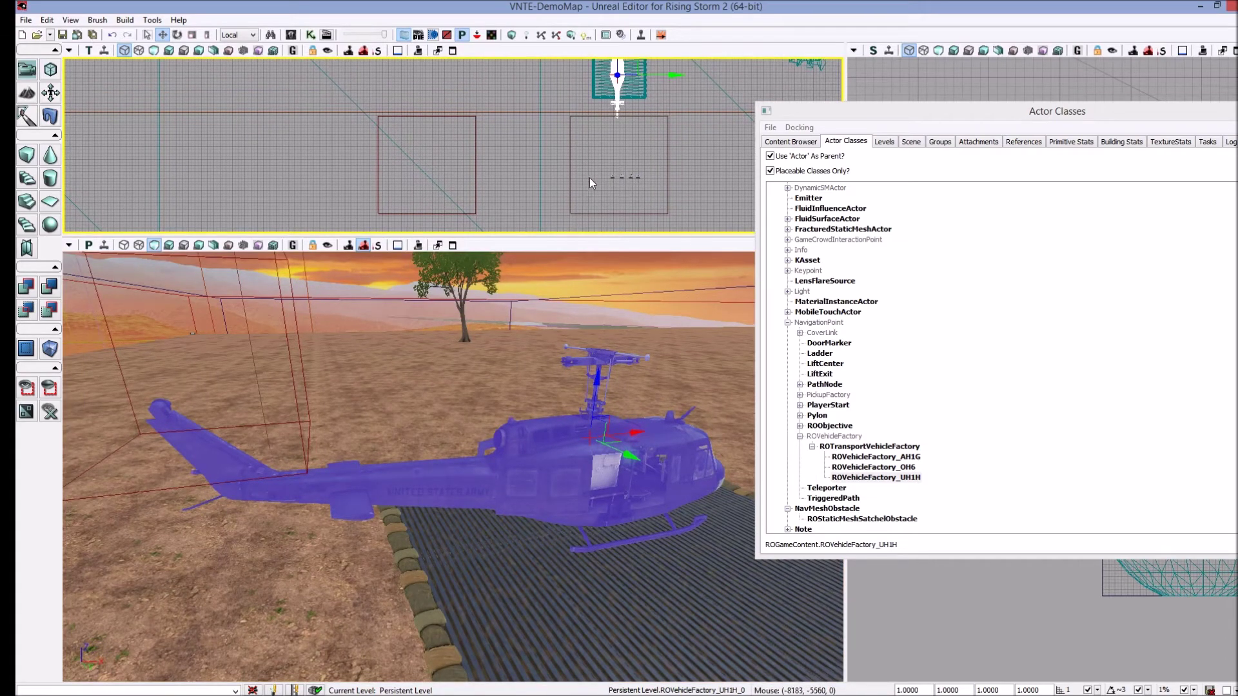
left_click_drag(614, 150, 586, 179)
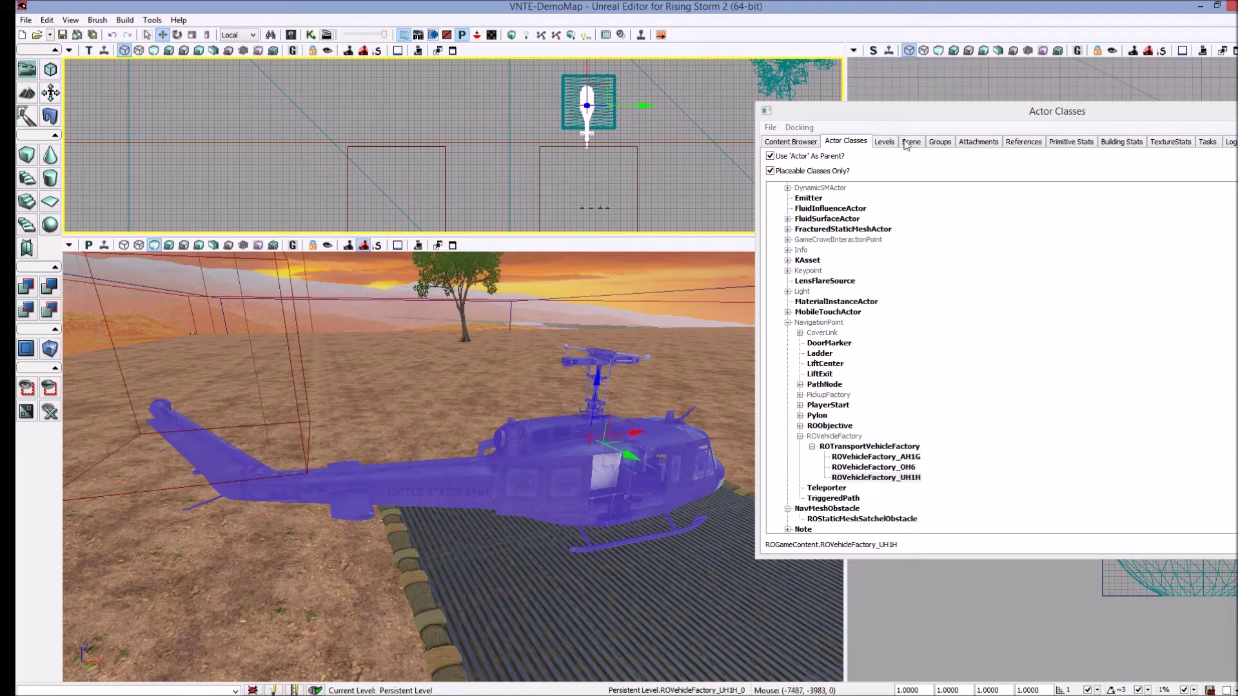
left_click(910, 141)
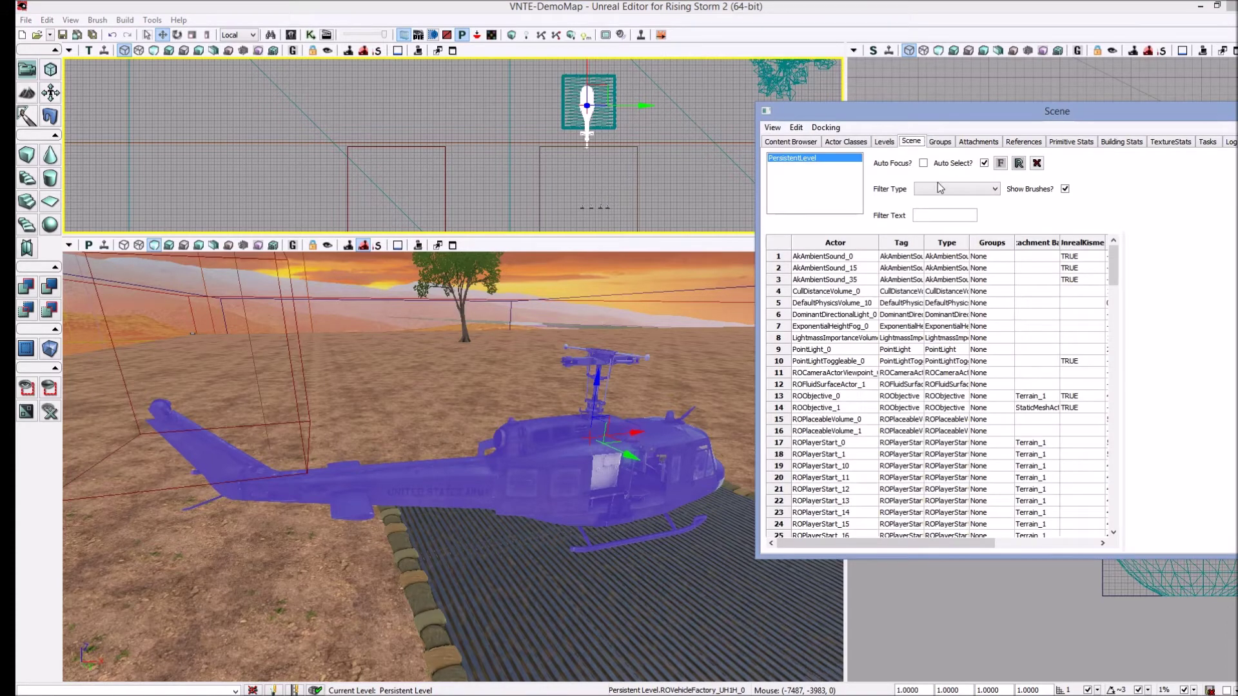
left_click(935, 188)
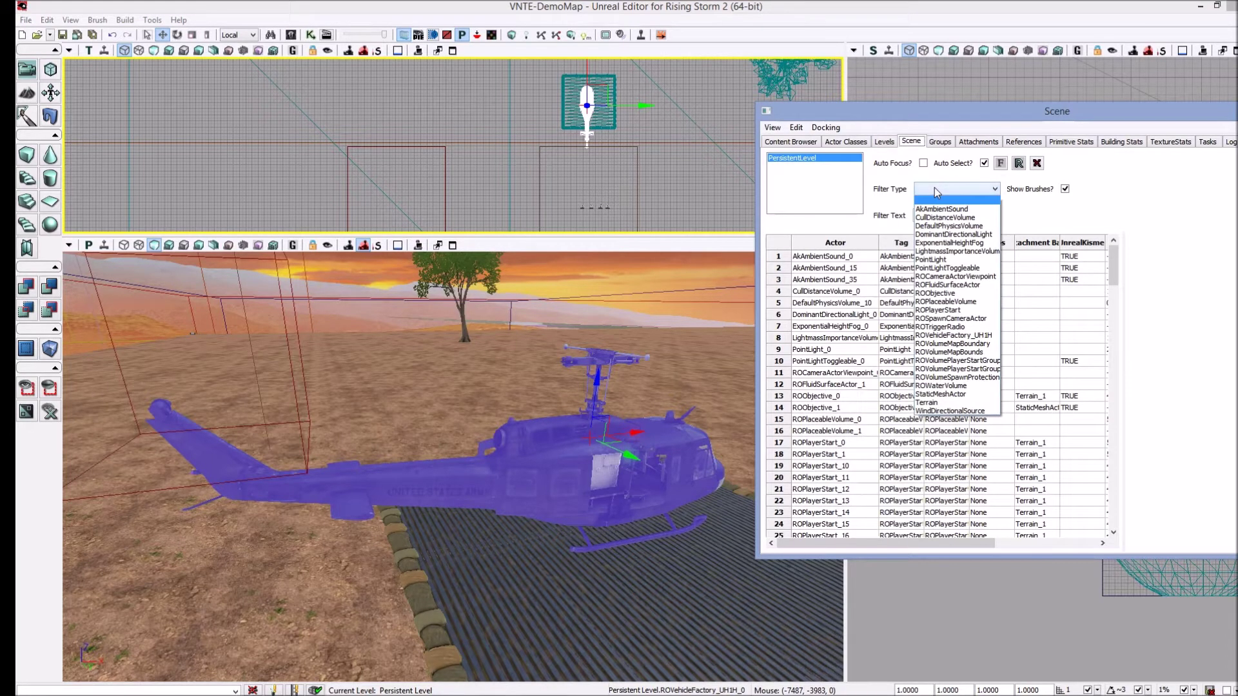
left_click(977, 336)
left_click(832, 257)
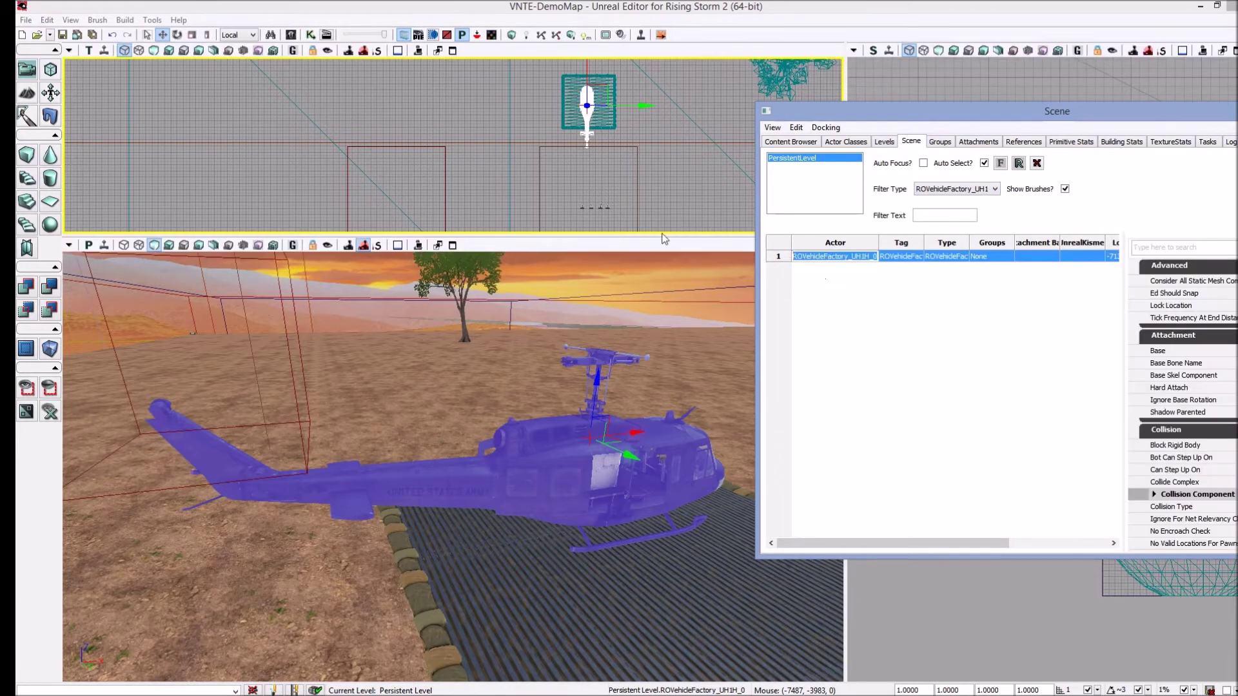
Open the properties of the ROVolumePlayerStartGroupPilot volume beside the landing mat and filter them for "veh"
left_click(639, 189)
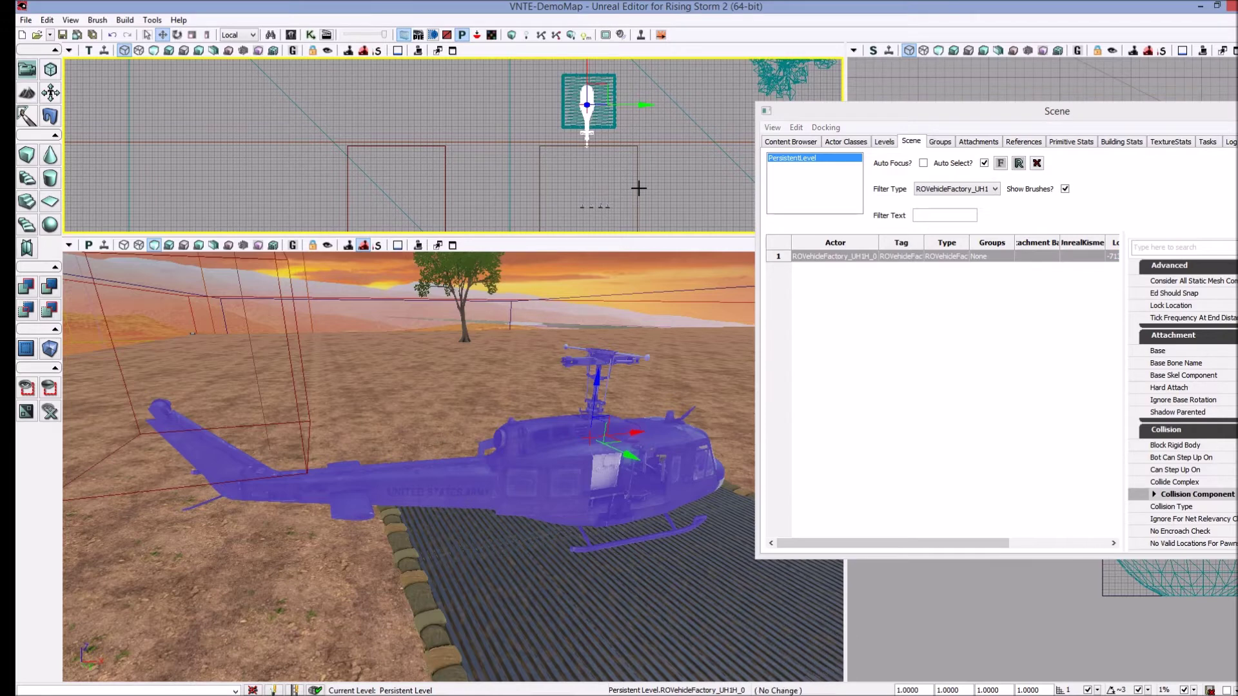
double_click(637, 230)
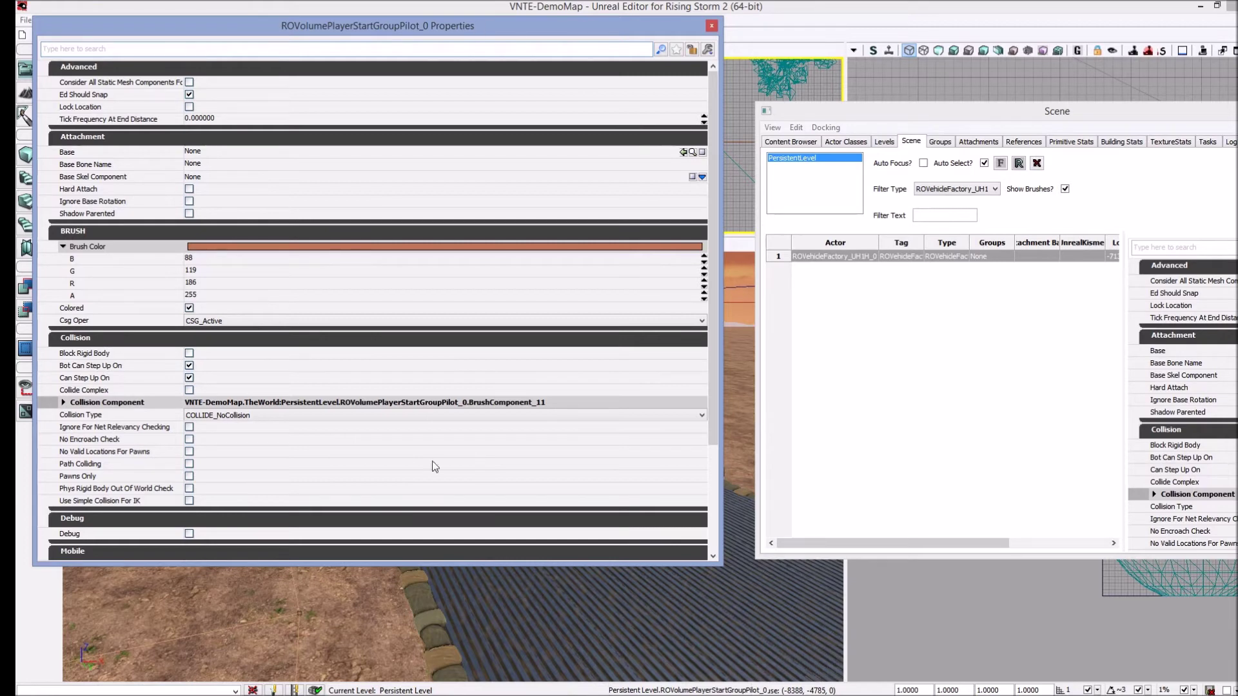
scroll(713, 125, "down", 5)
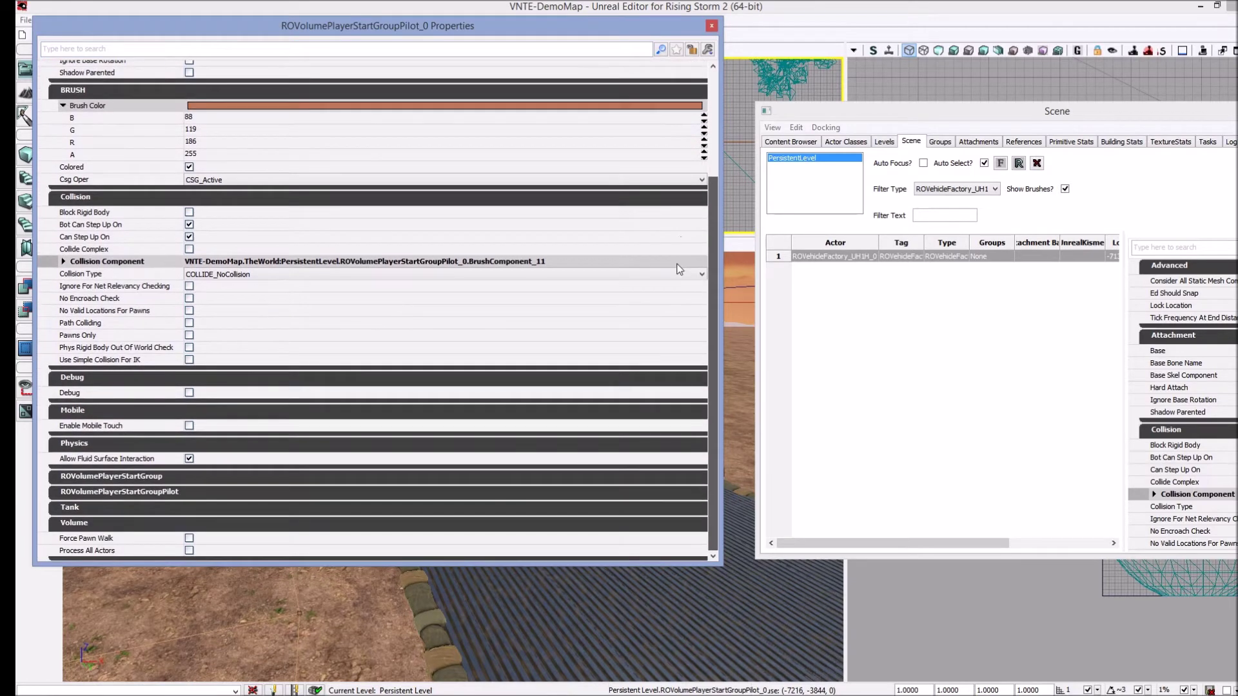
left_click(173, 49)
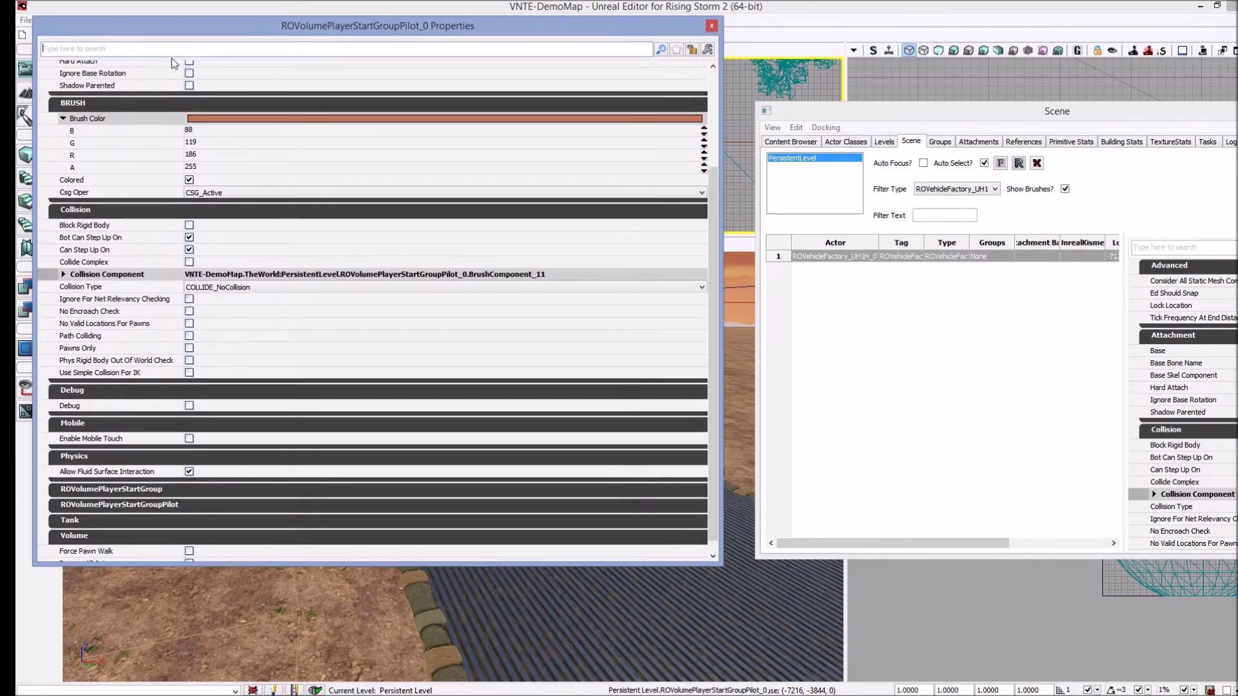
type("veh")
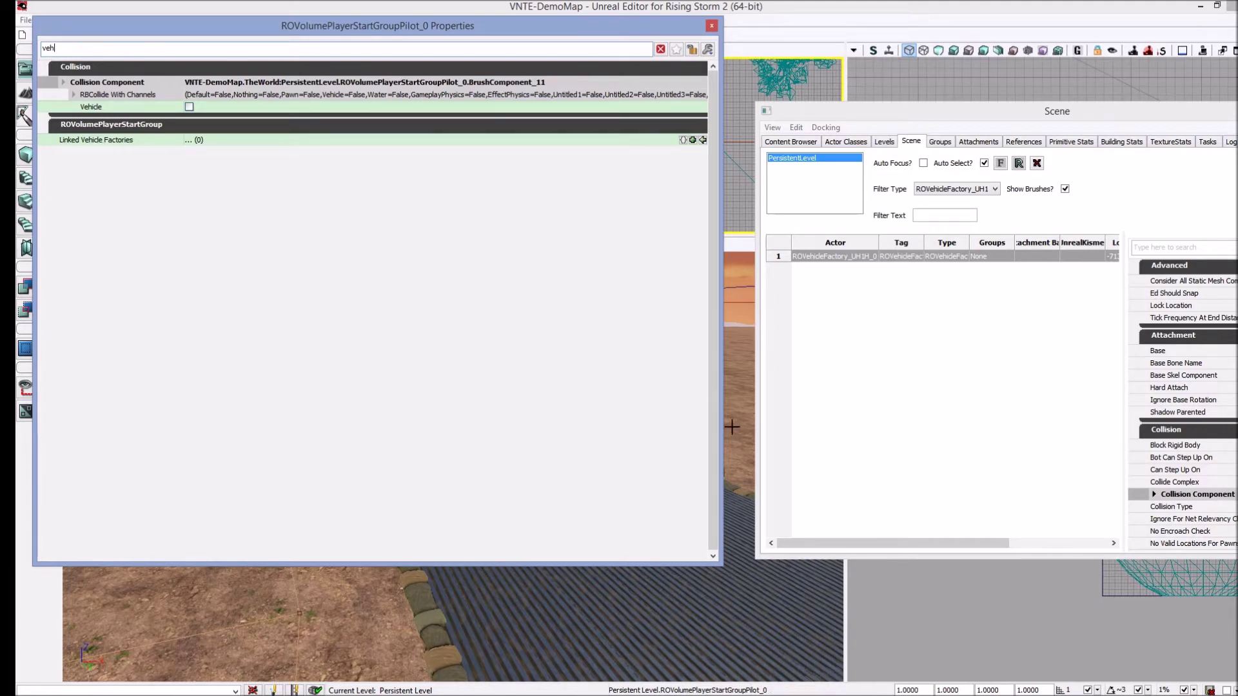
Add the UH1H vehicle factory to the pilot volume's Linked Vehicle Factories and close its properties
left_click_drag(527, 29, 590, 562)
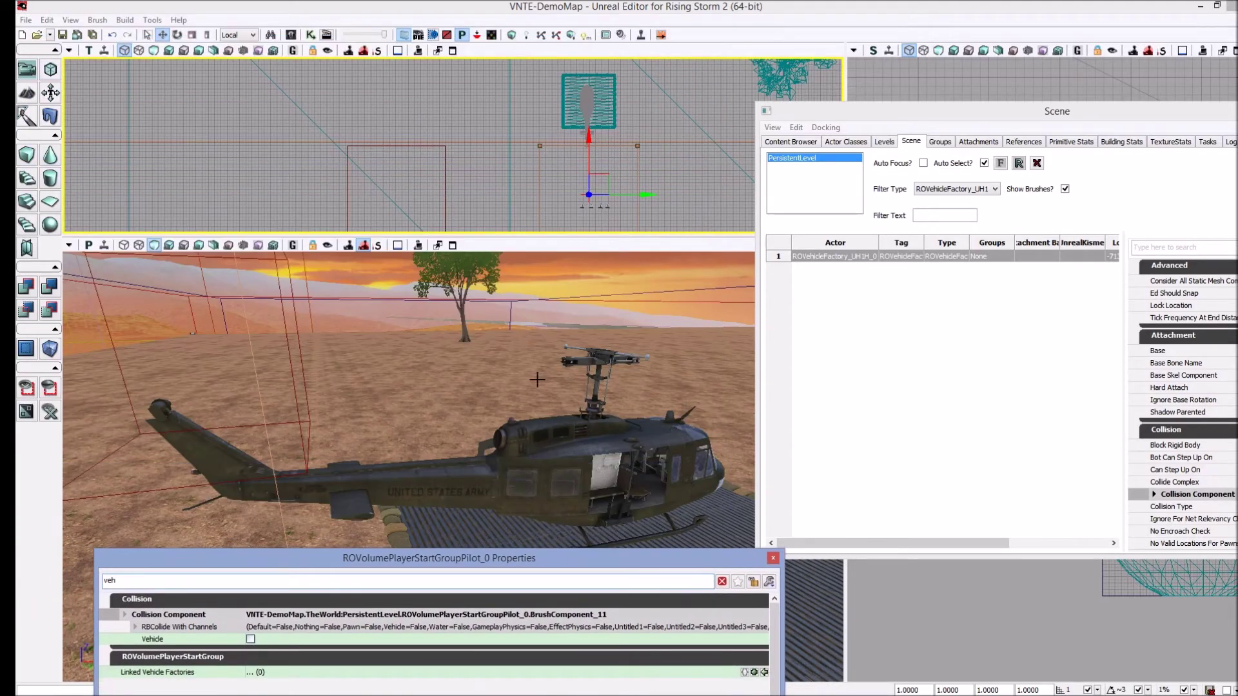
left_click_drag(492, 562, 480, 109)
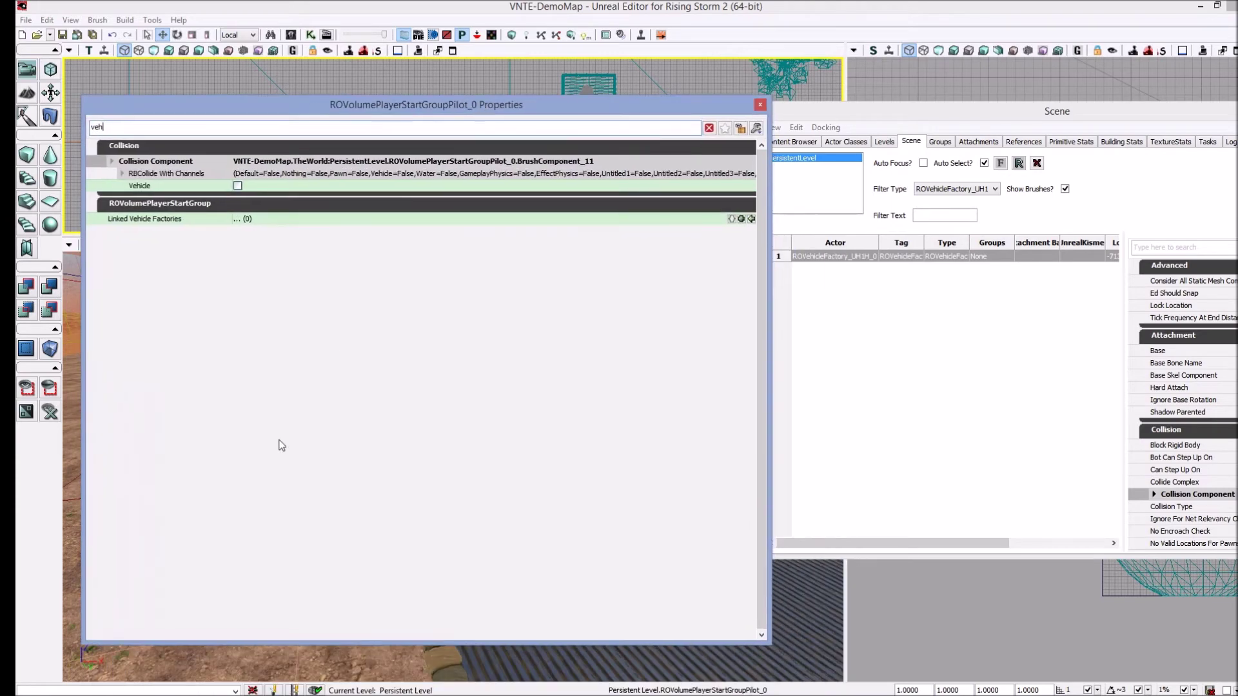
left_click(816, 257)
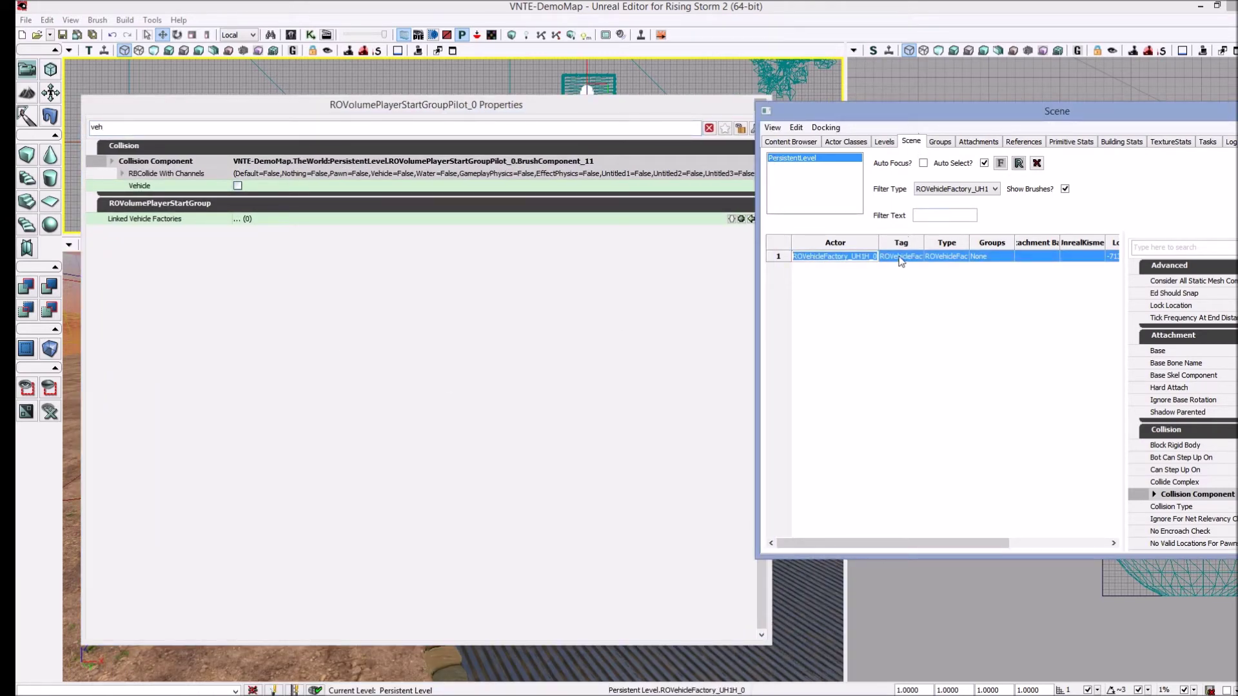
left_click(750, 219)
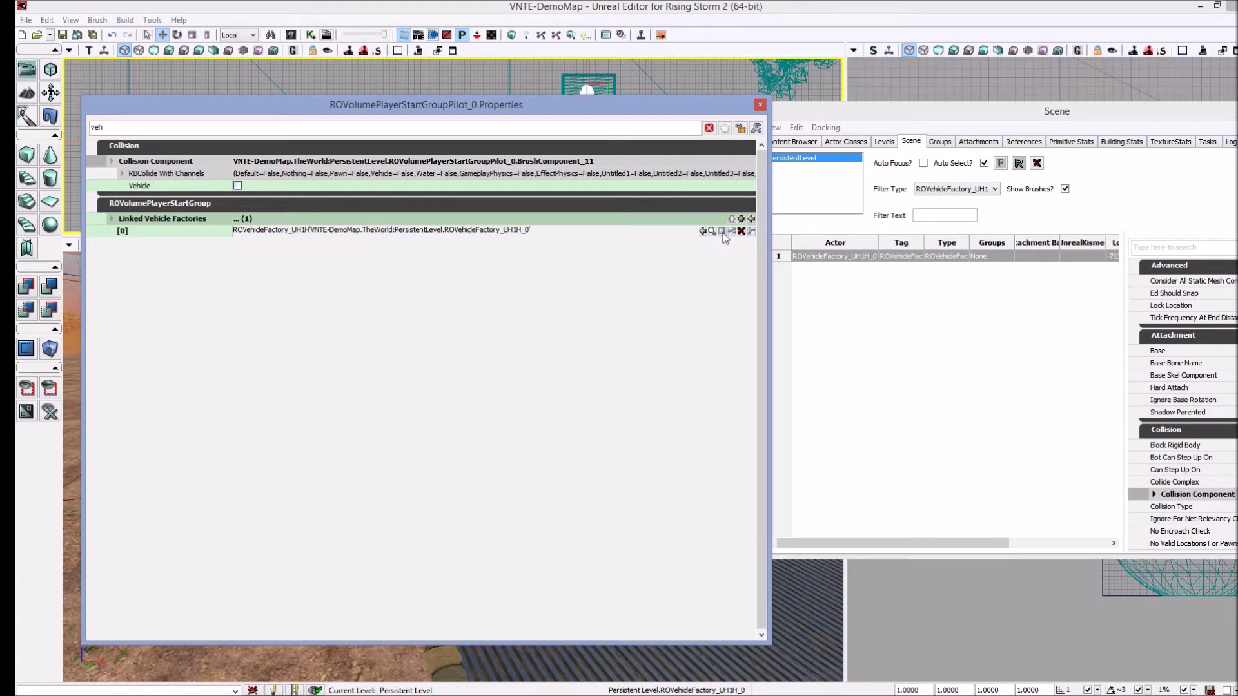
left_click(760, 106)
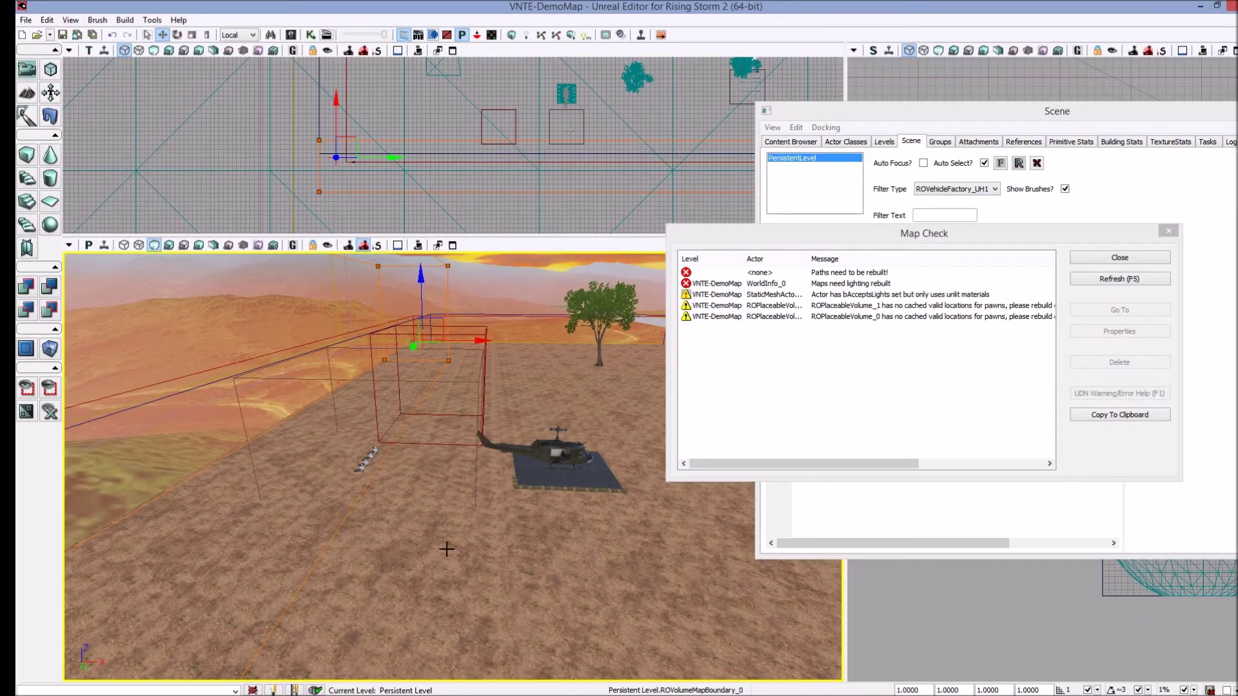
Enable Ignore Airborne on the ROVolumeMapBoundary volume and set its Kill Time to 20
right_click_drag(426, 496, 428, 493)
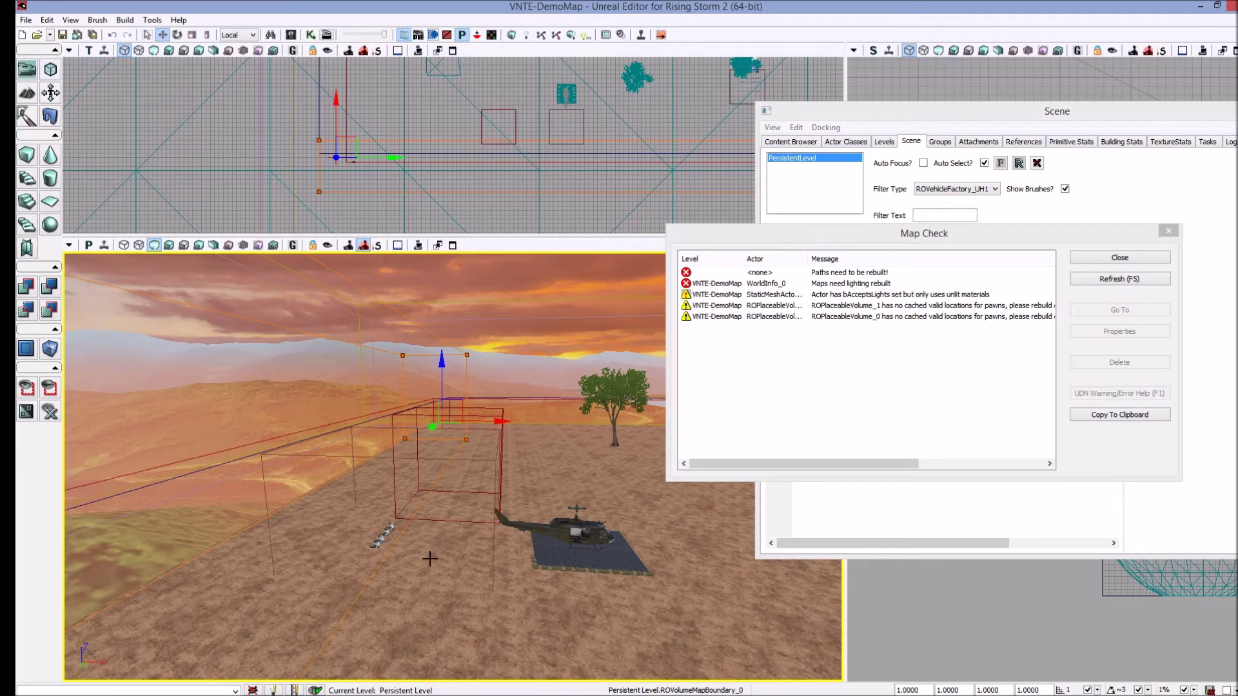
right_click_drag(488, 390, 488, 389)
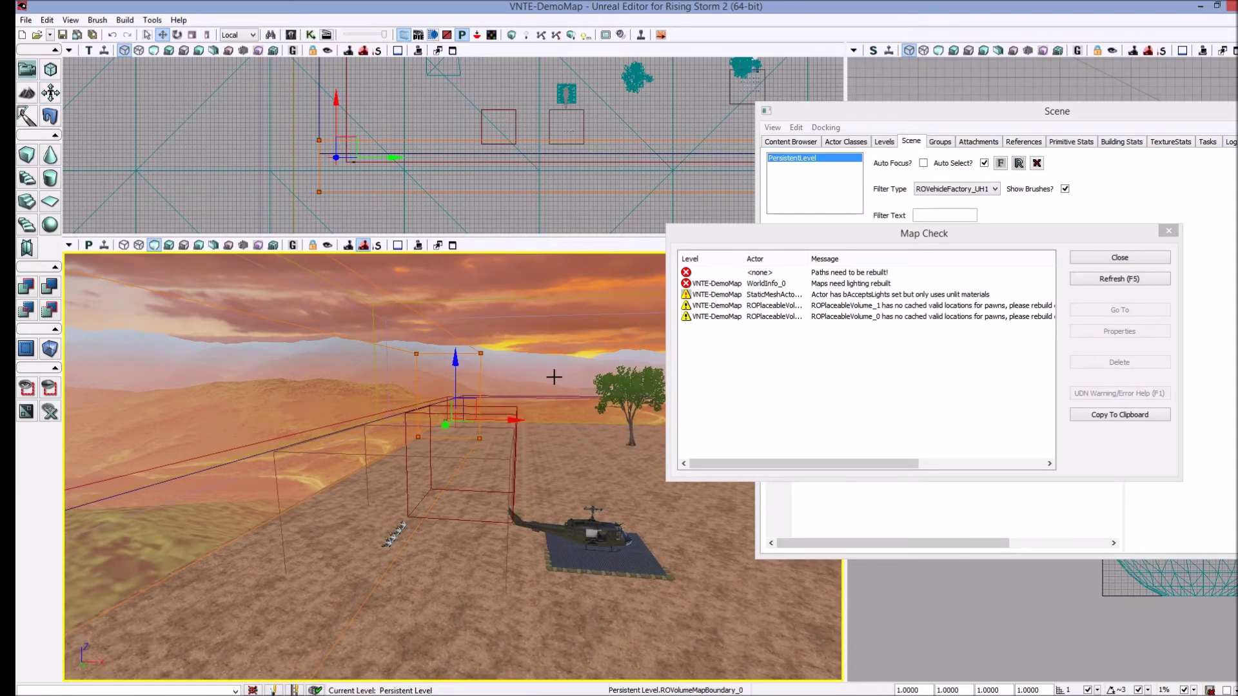
double_click(514, 444)
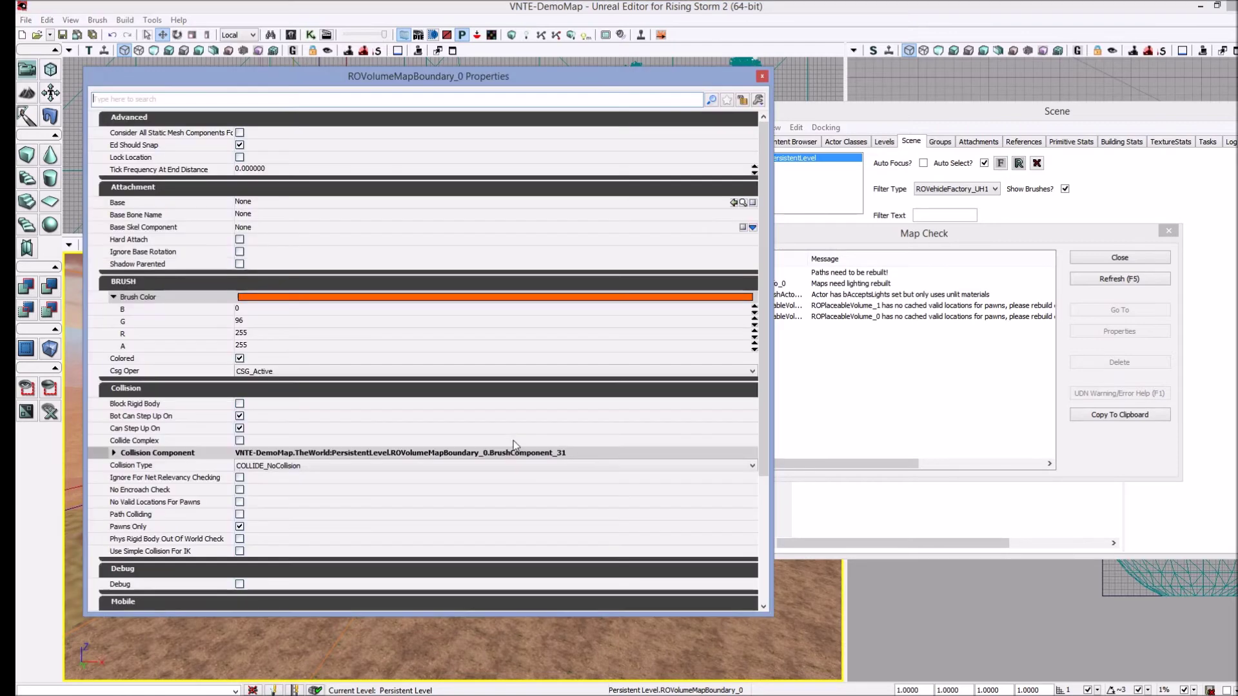
scroll(404, 489, "down", 5)
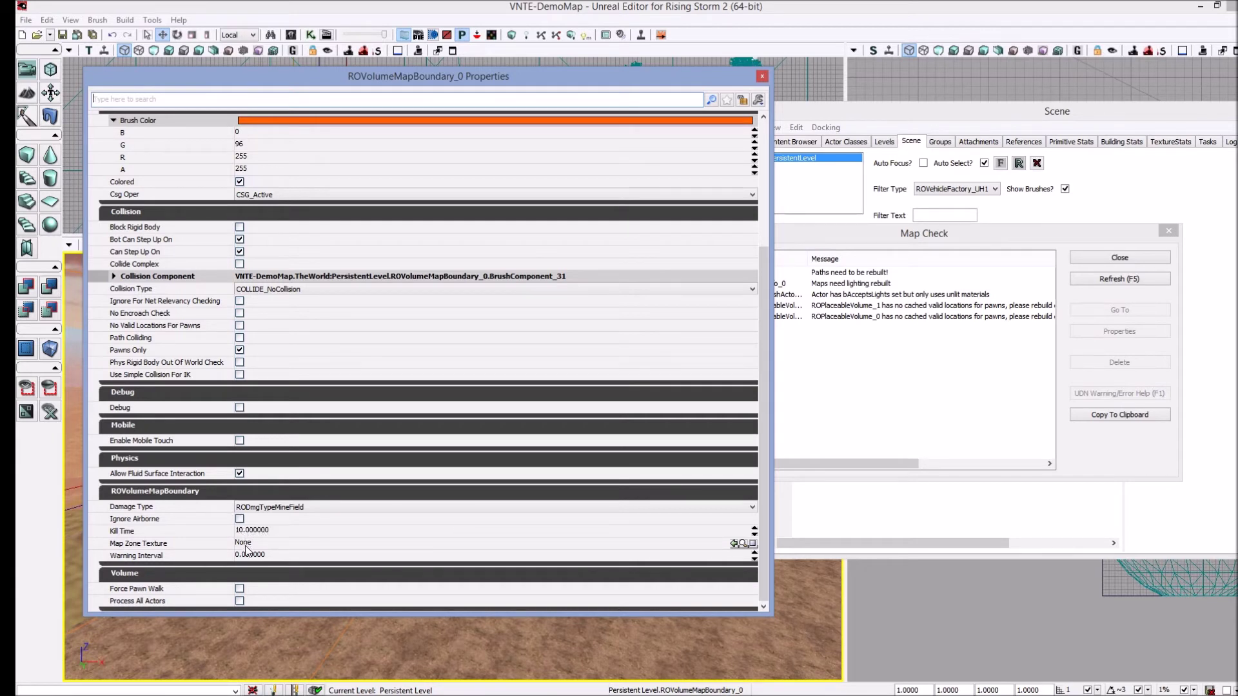
left_click(243, 518)
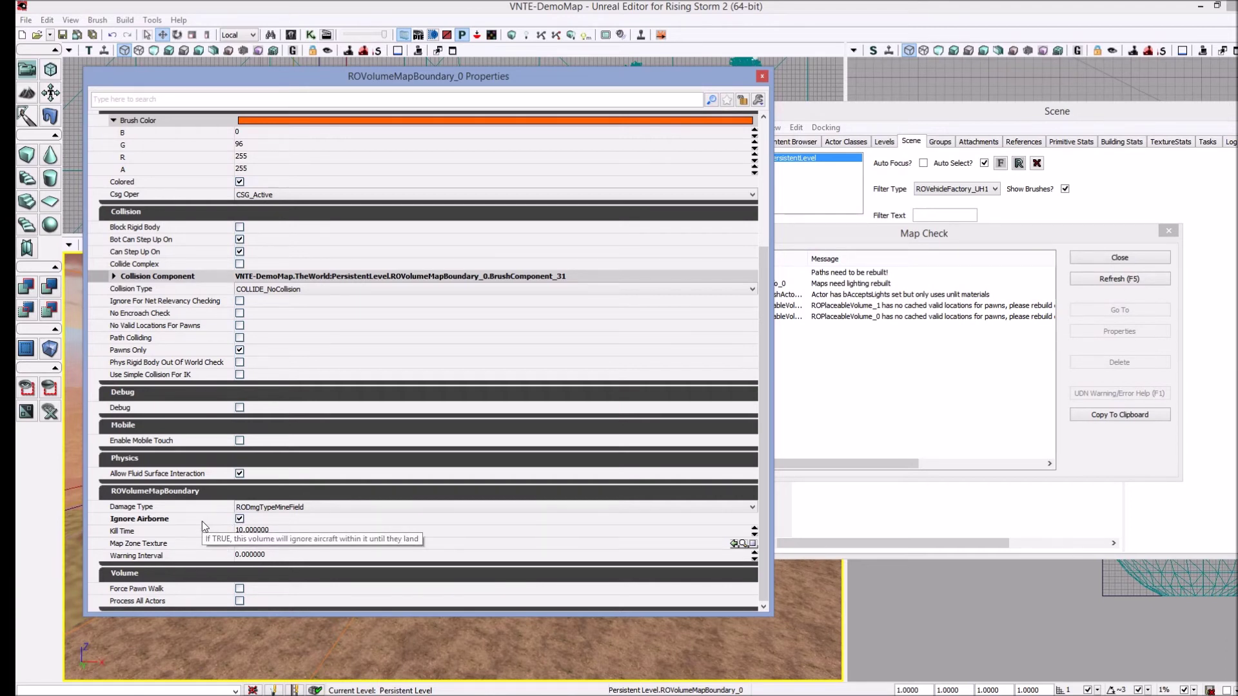
left_click(257, 530)
type("20")
key("Tab")
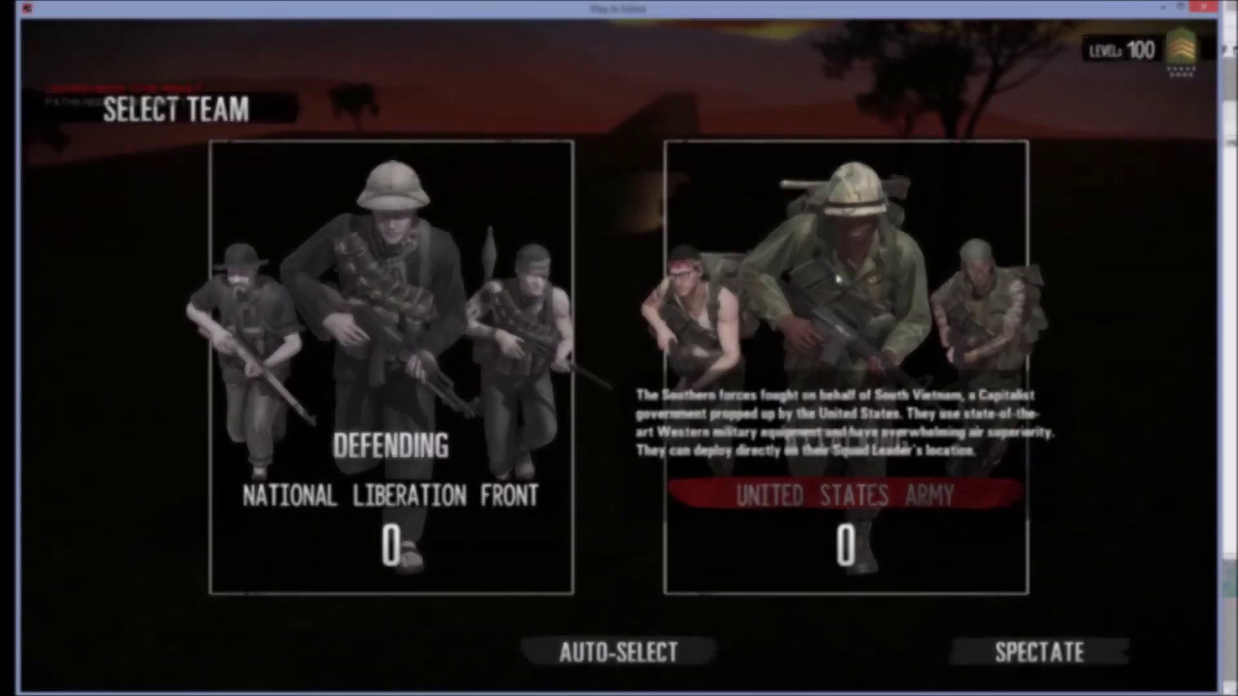
Join the play test on the United States Army team with the Transport Pilot role
left_click(836, 284)
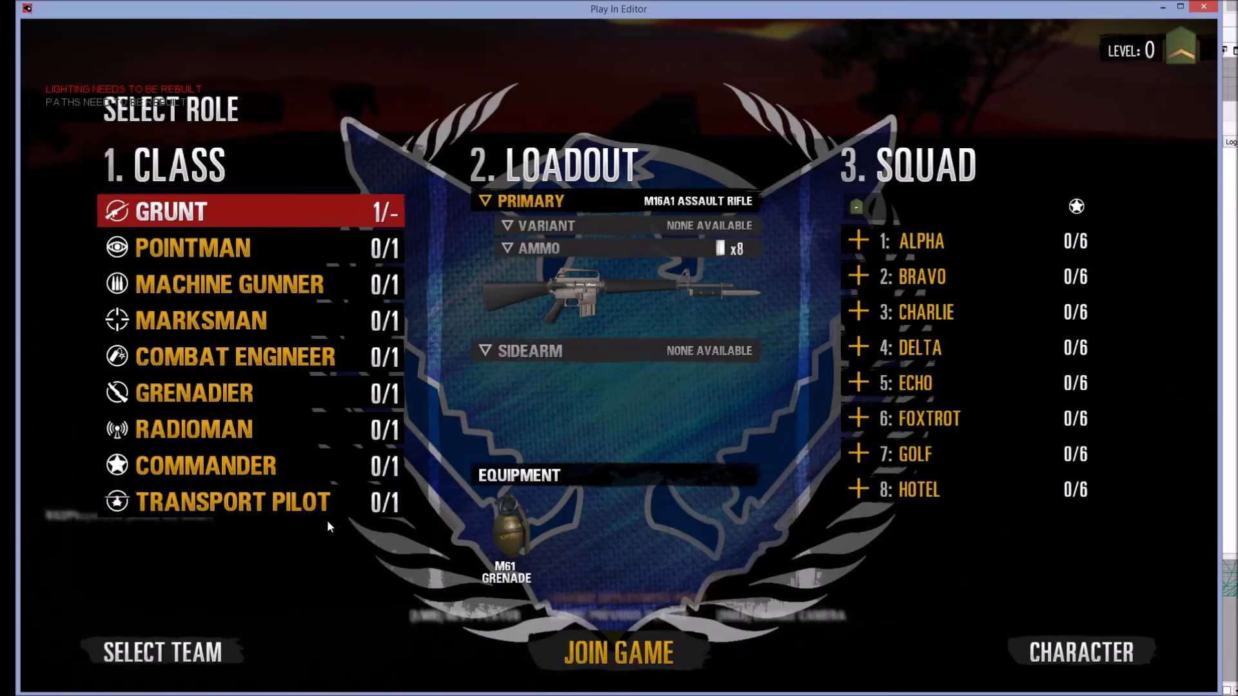
left_click(259, 501)
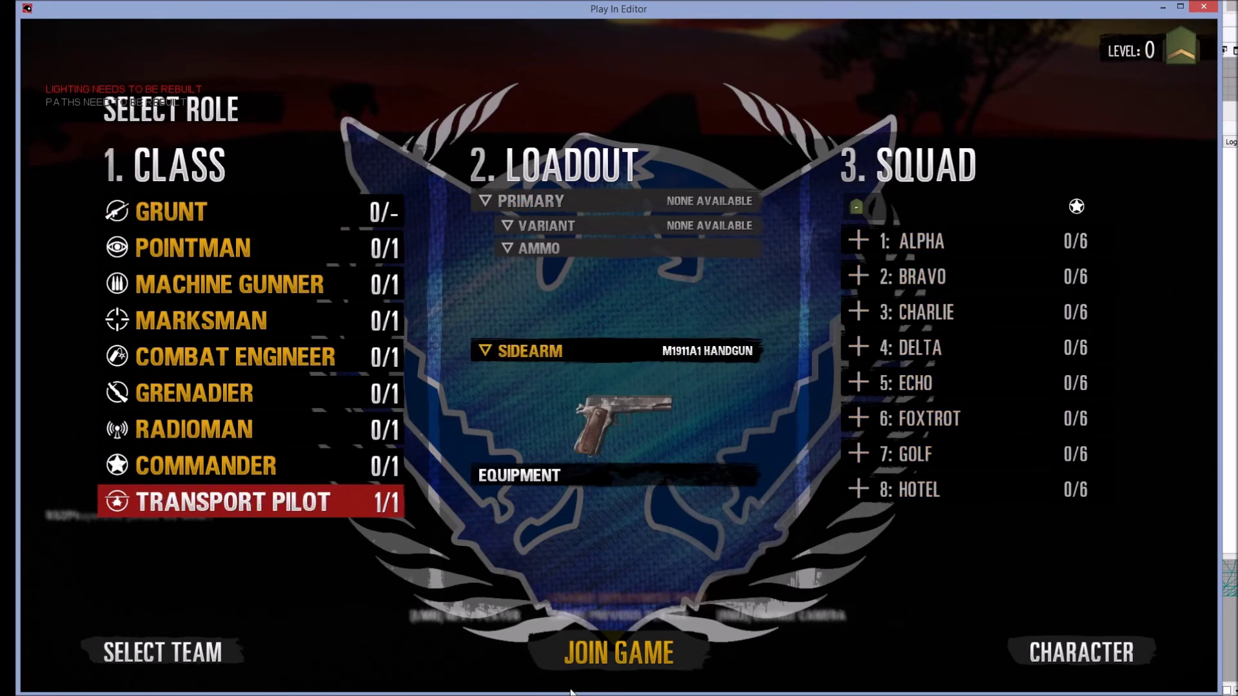
left_click(595, 652)
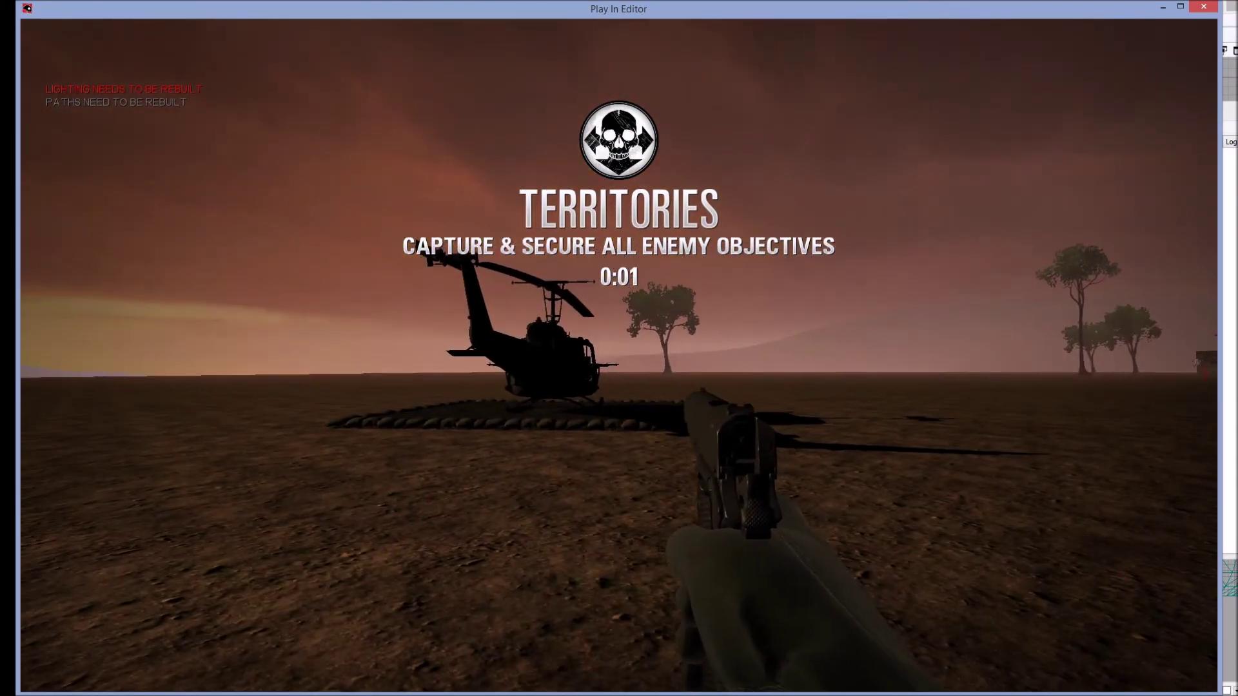
Run to the UH1H on the landing mat, board it as pilot, lift off and pitch forward
key("shift+w")
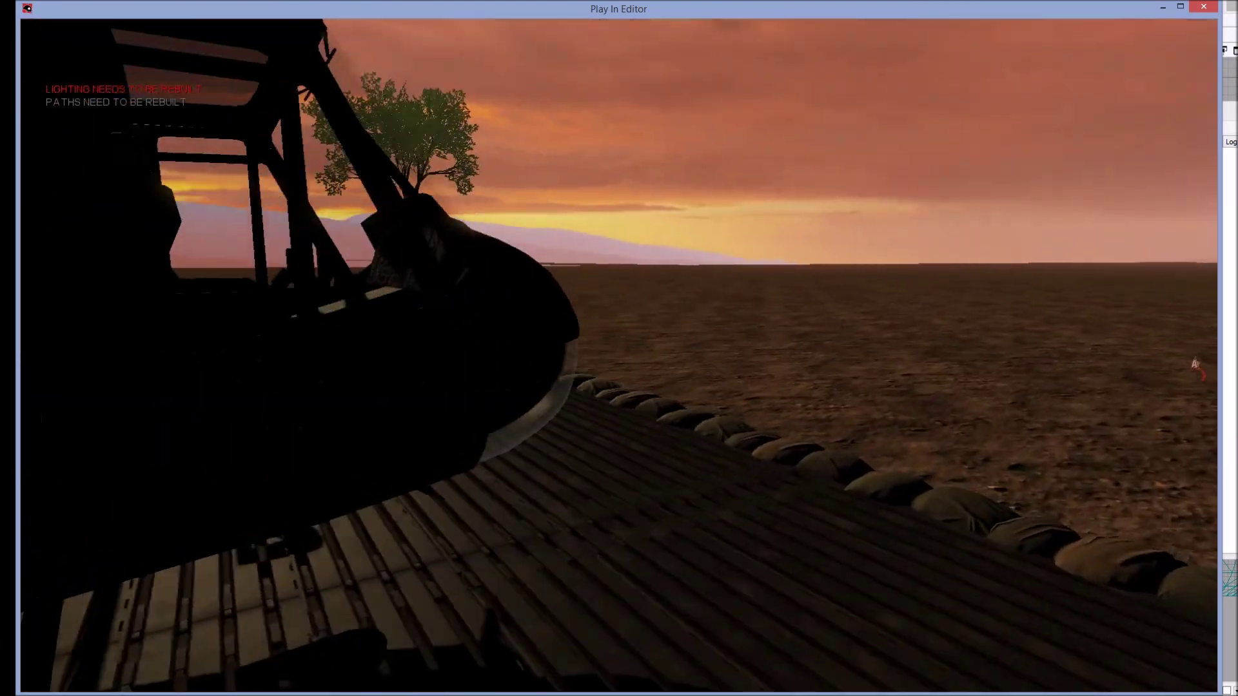
key("w")
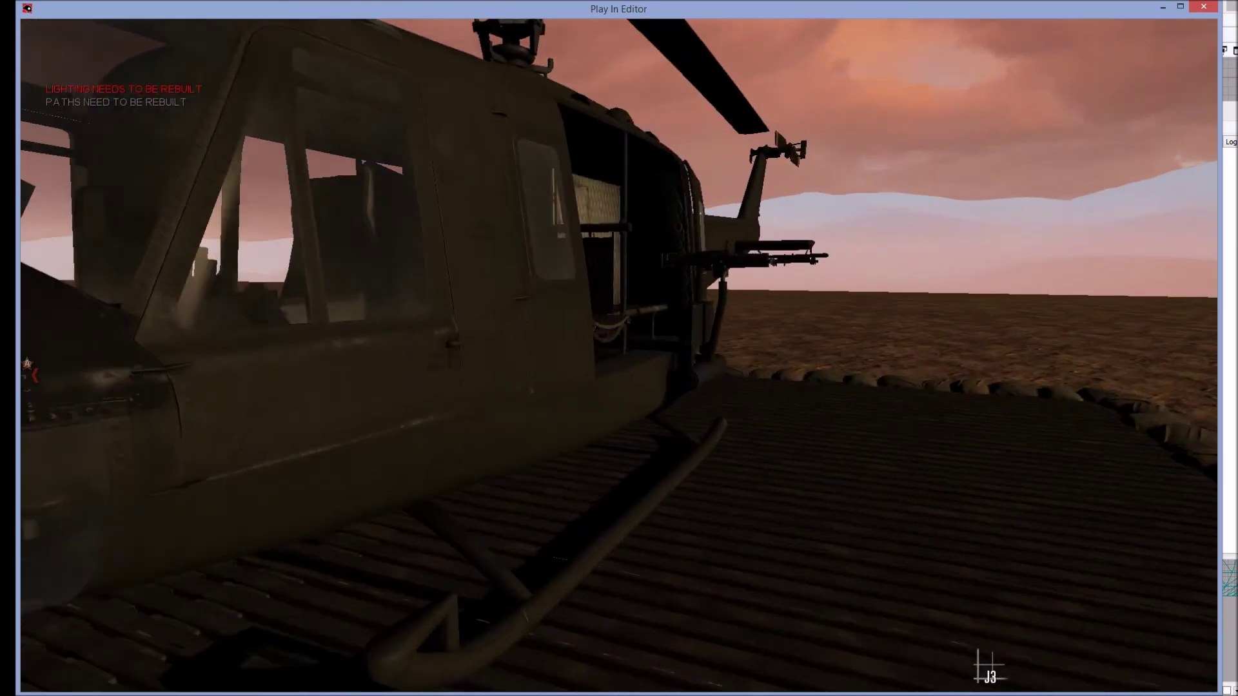
key("ctrl")
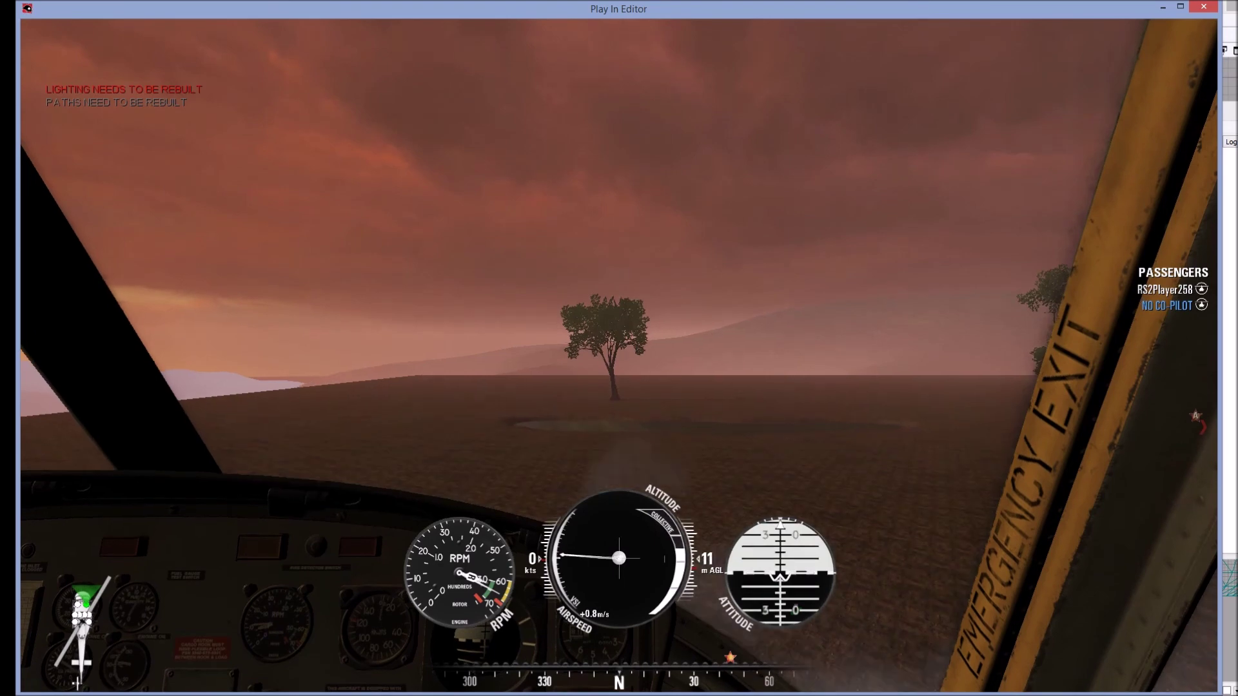
key("w")
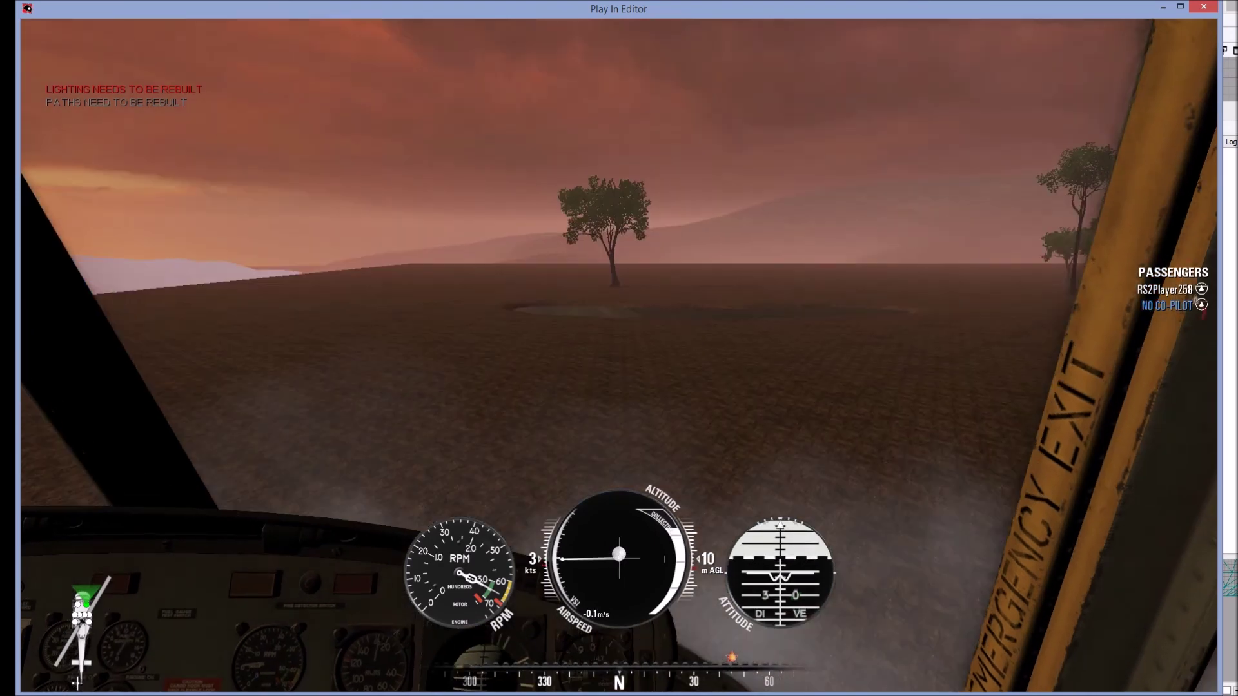